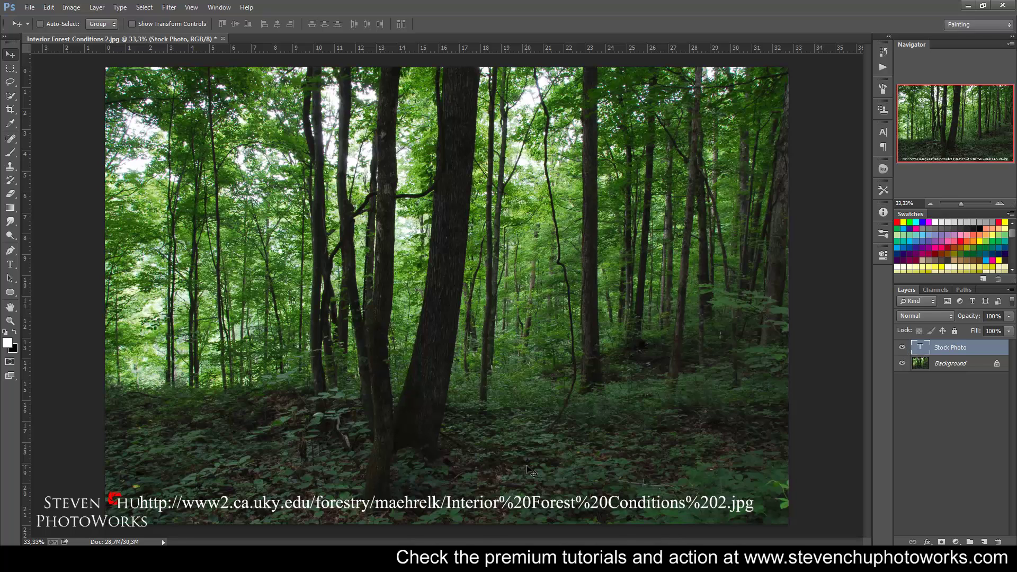
Turn off visibility of the Stock Photo text layer carrying the URL credit.
click(902, 348)
Duplicate the Background layer and apply a Threshold at level 128 to the copy.
click(948, 363)
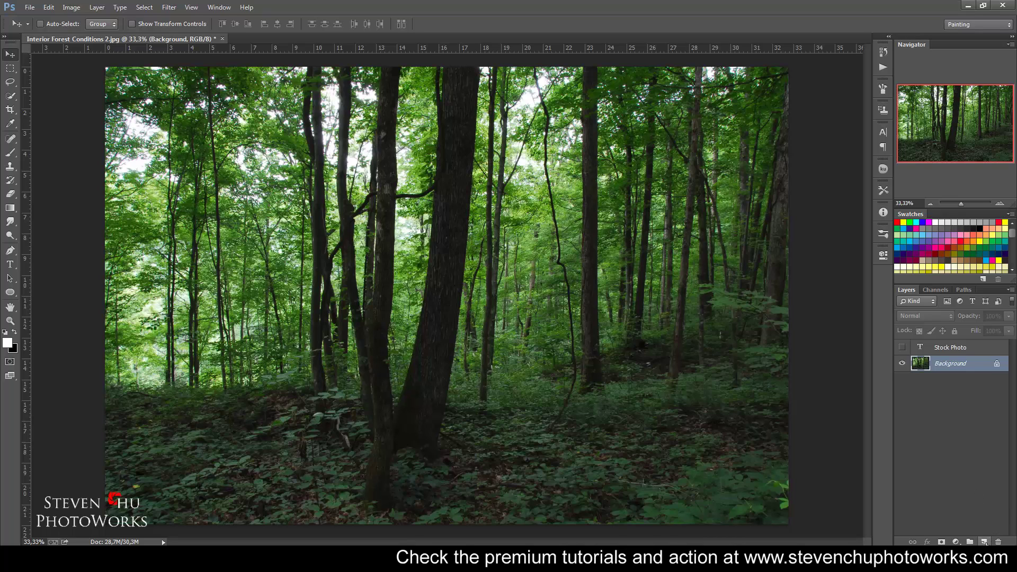
drag(943, 364, 981, 539)
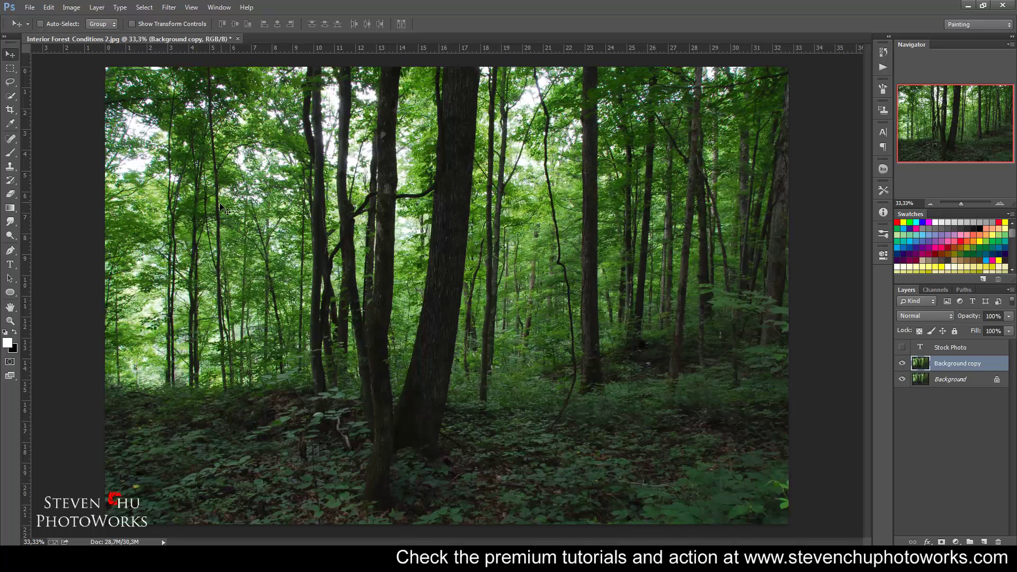
click(65, 9)
mouse_move(93, 40)
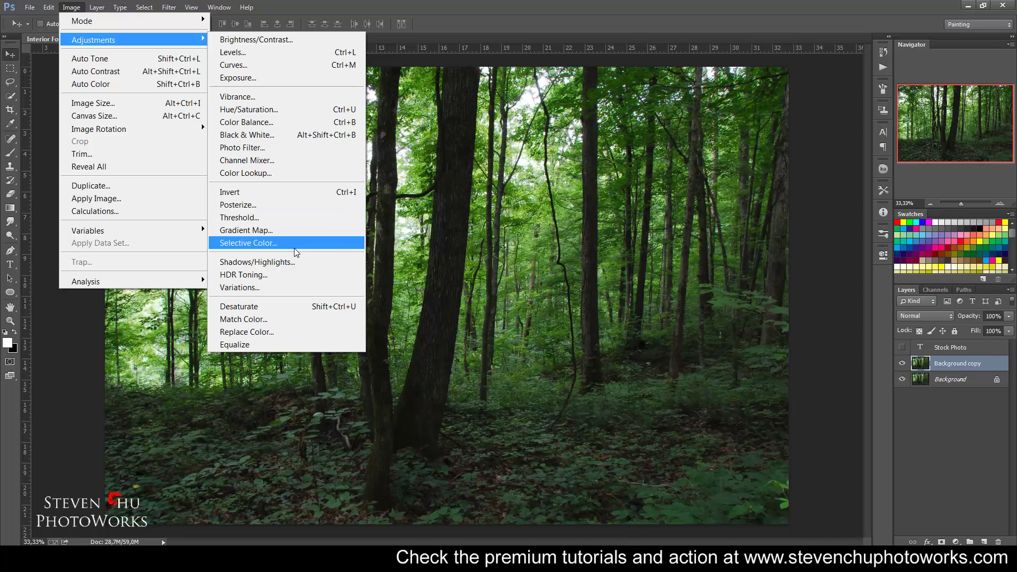
click(297, 219)
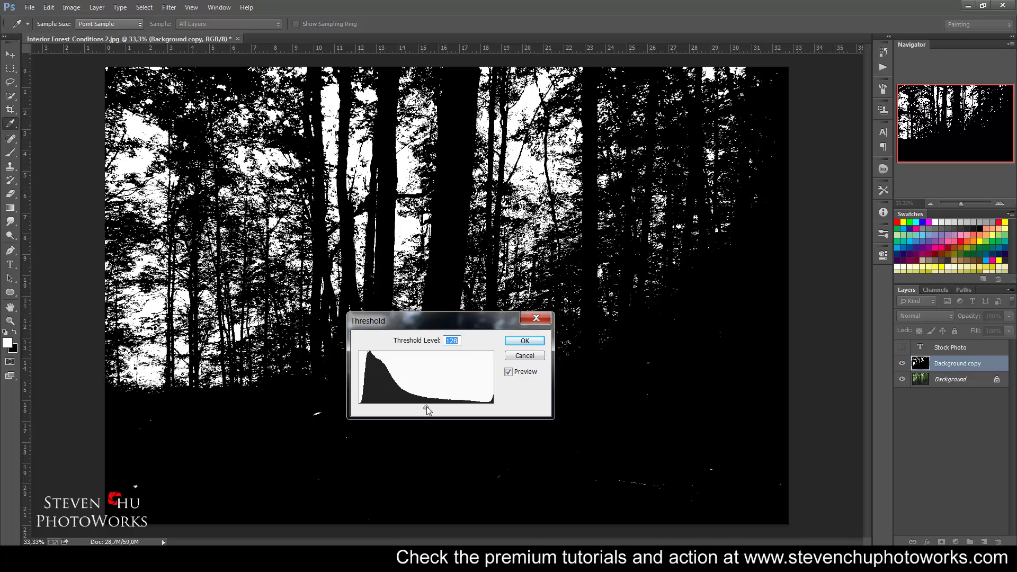
drag(427, 408, 427, 408)
click(525, 340)
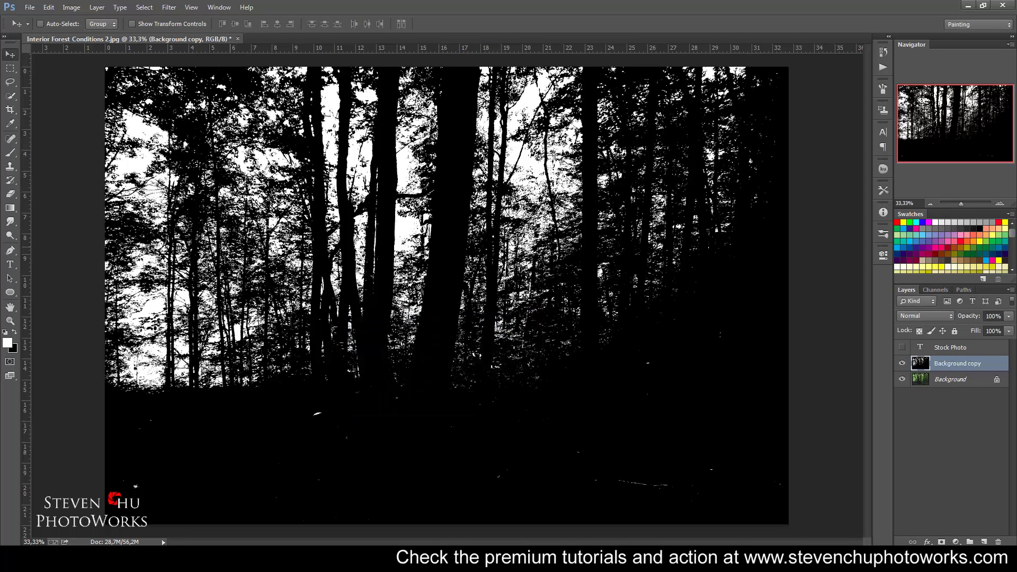
Paint out the white specks along the bottom with a 250 px black brush.
click(13, 153)
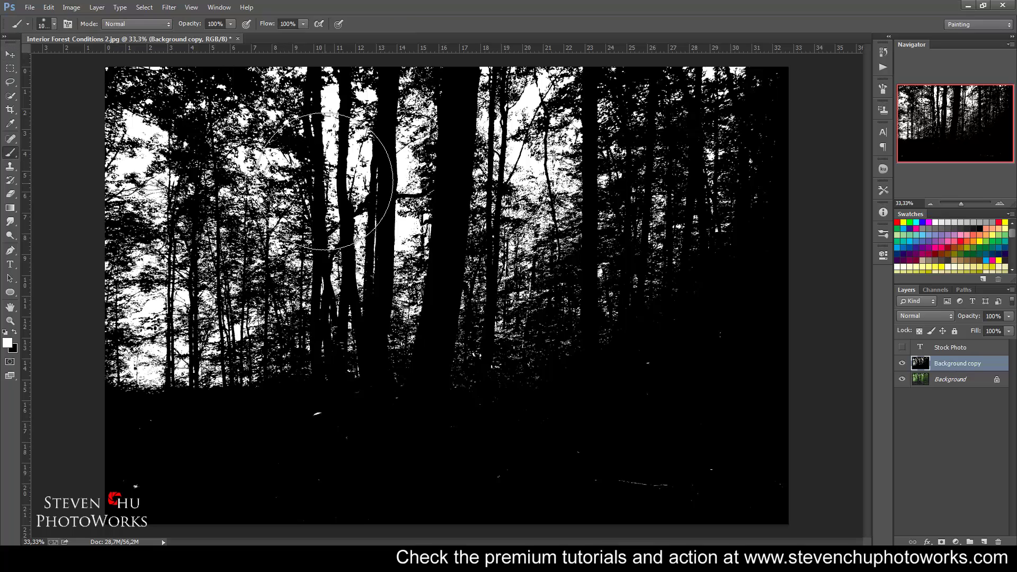
key(bracketleft)
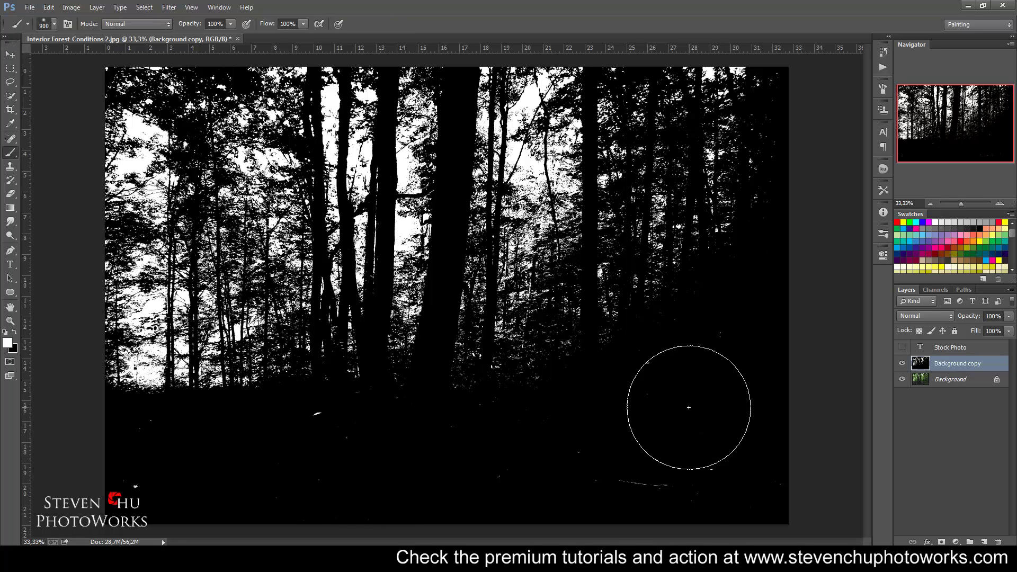
key(bracketleft)
key(bracketleft)
key(bracketleft)
key(bracketleft)
click(15, 333)
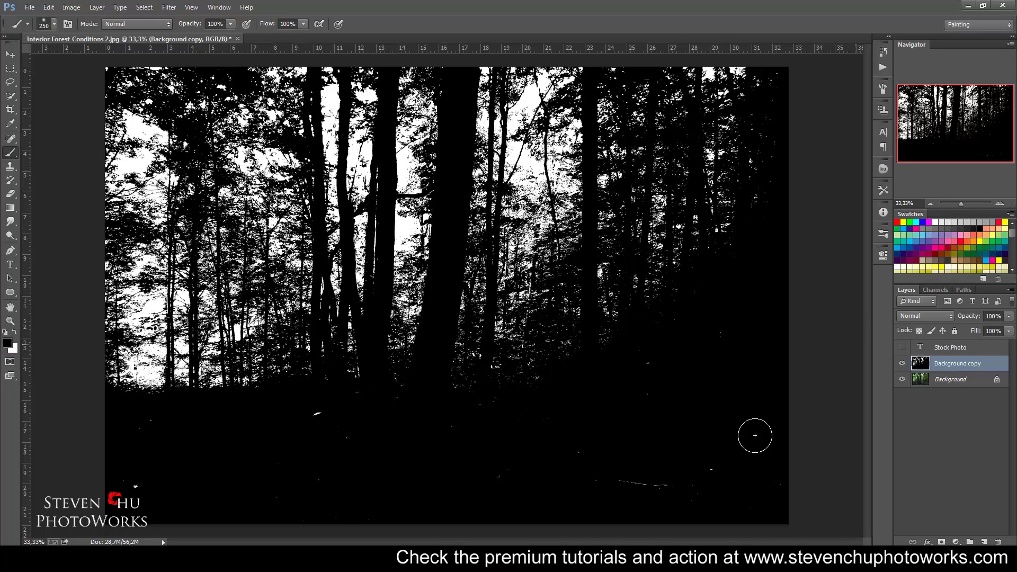
drag(711, 466, 580, 488)
mouse_move(345, 434)
mouse_down()
mouse_move(295, 472)
mouse_move(314, 425)
mouse_up()
drag(345, 466, 126, 471)
click(10, 54)
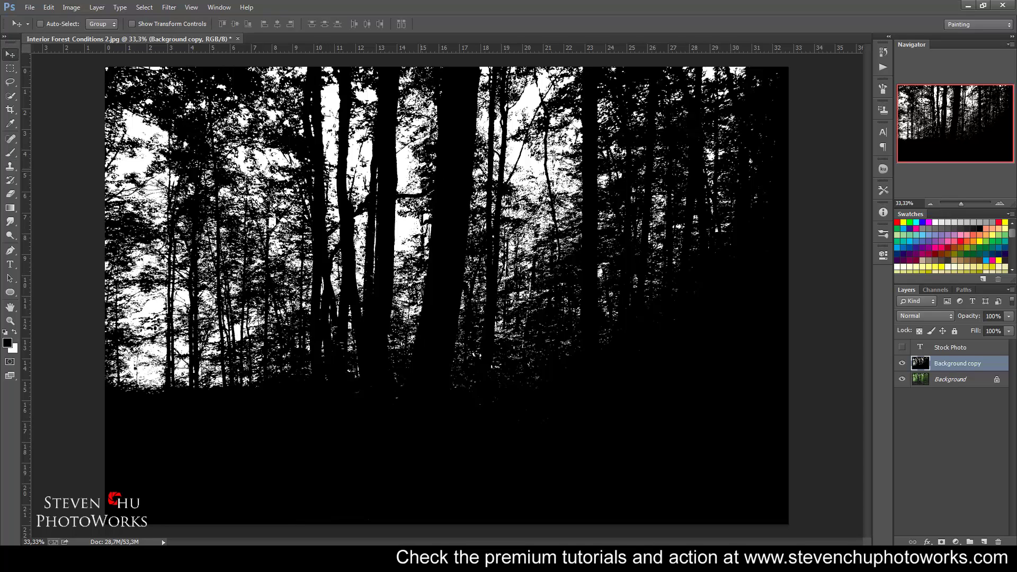
click(169, 7)
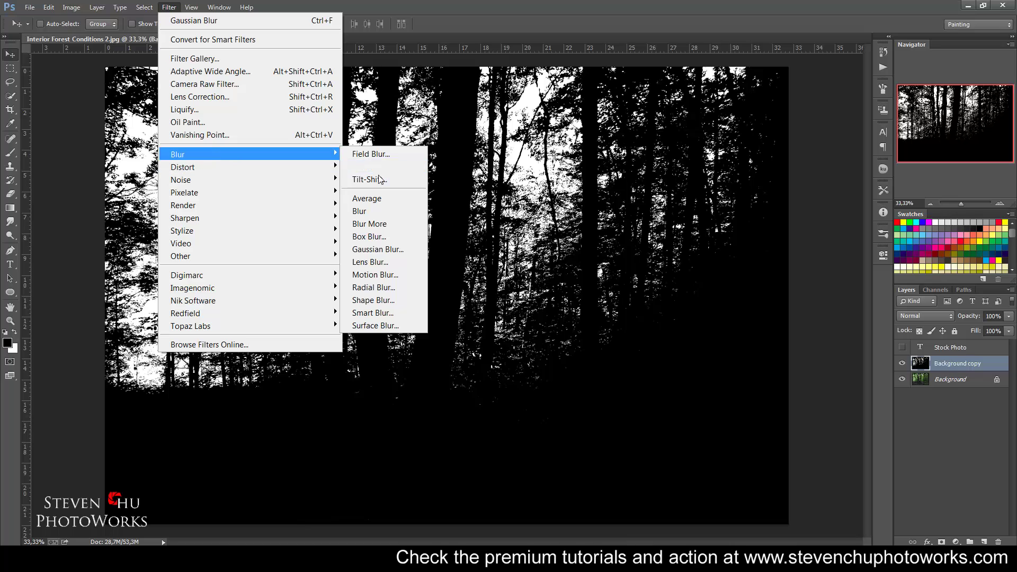
mouse_move(177, 154)
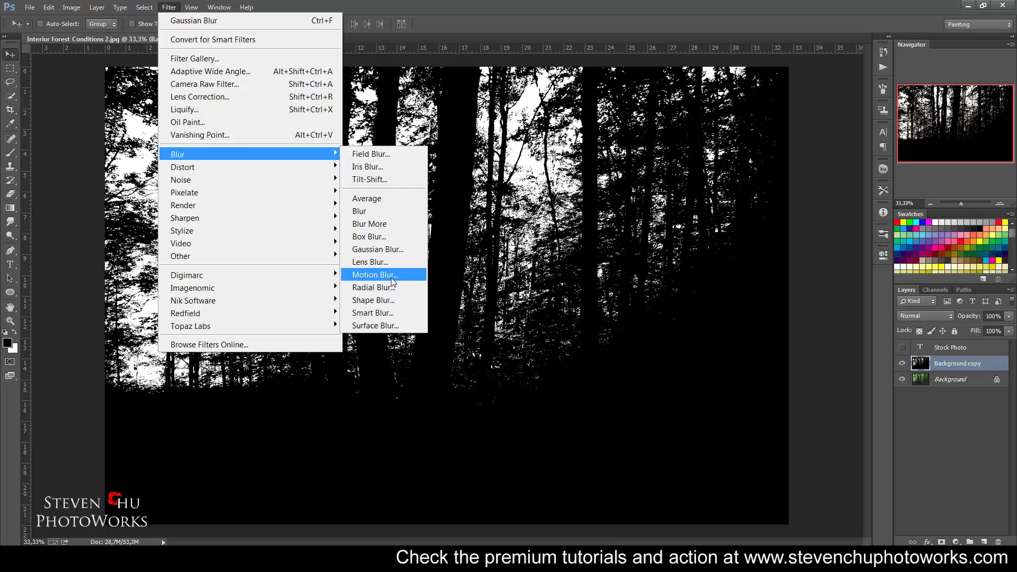
Apply a Zoom Radial Blur, amount 79, centred upper left, then repeat it.
click(394, 287)
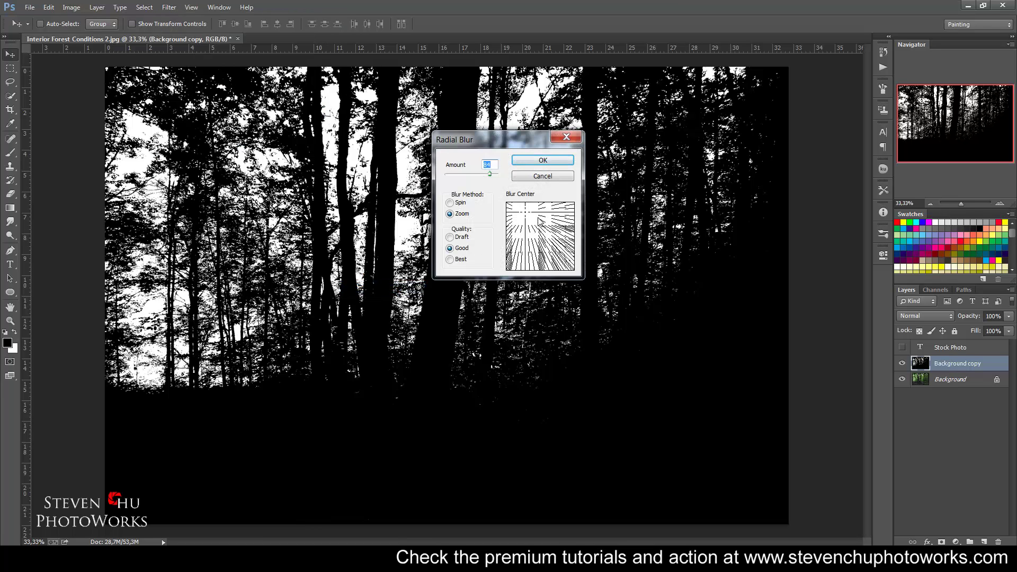
drag(535, 222, 525, 218)
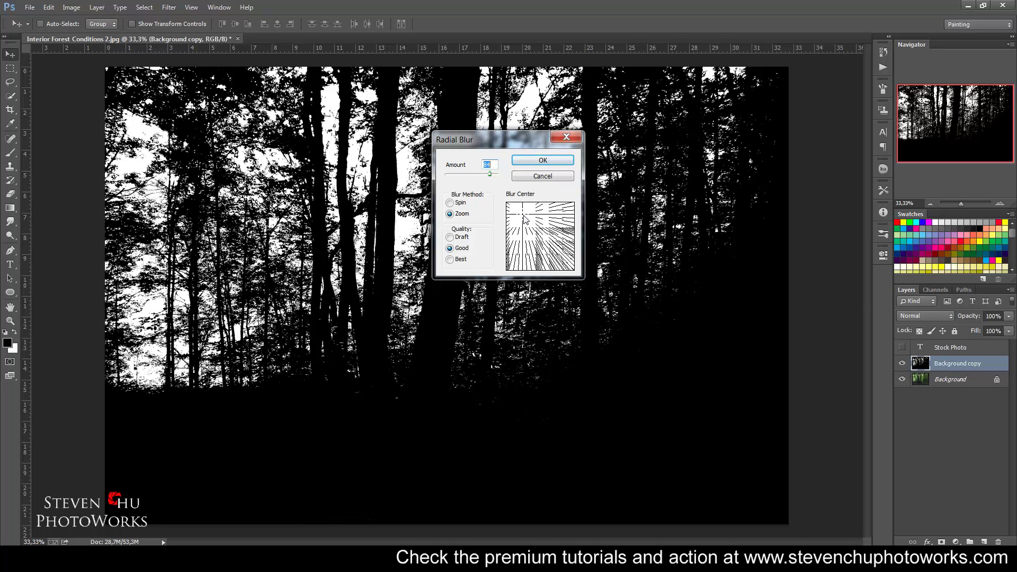
drag(490, 174, 487, 174)
click(540, 164)
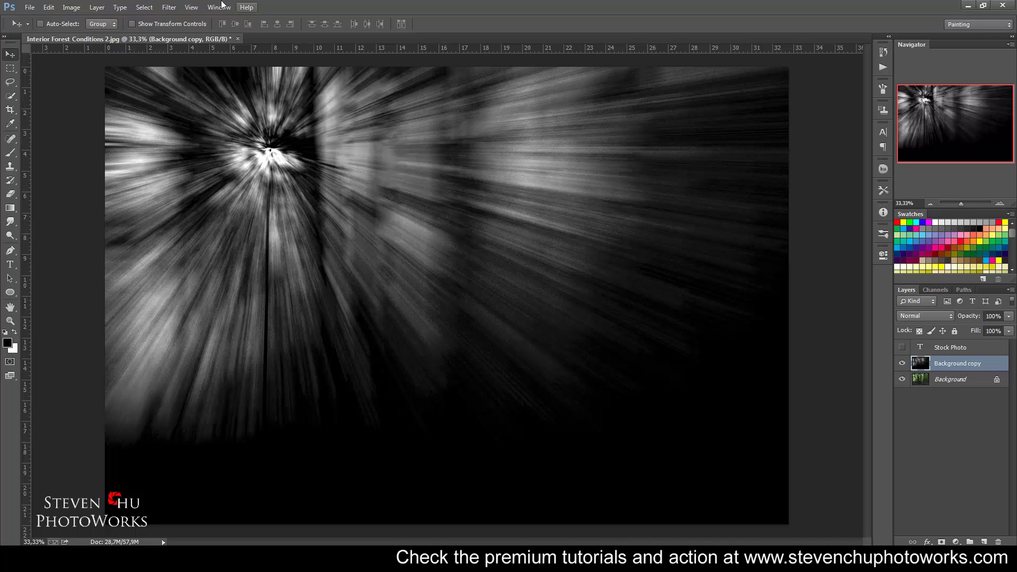
click(170, 8)
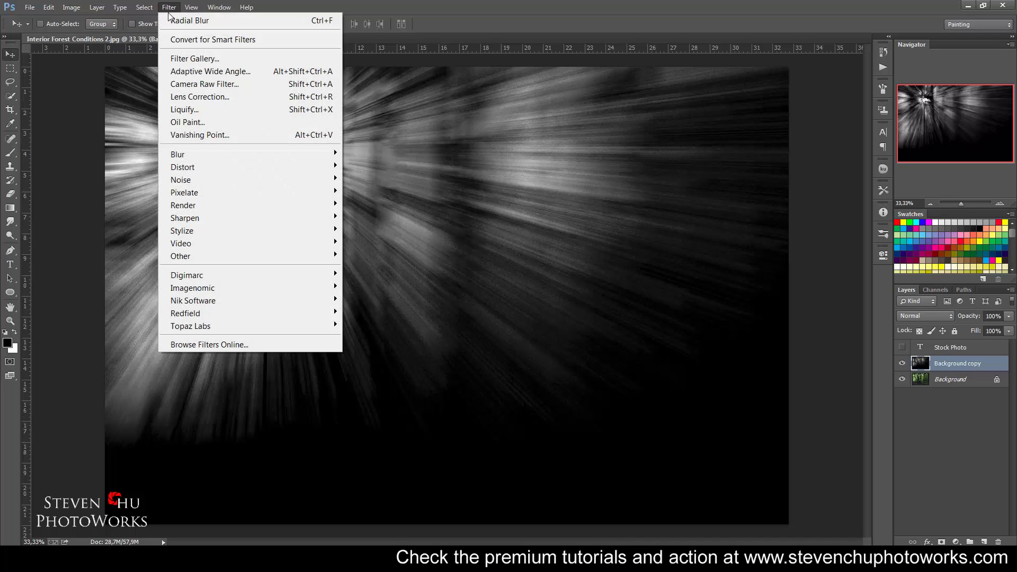
click(188, 20)
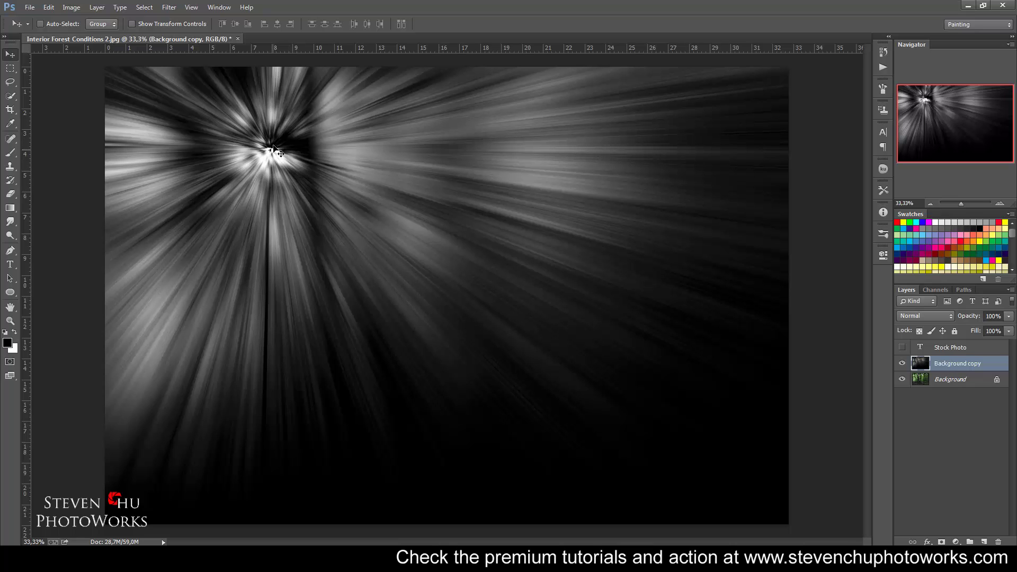
click(163, 11)
mouse_move(177, 154)
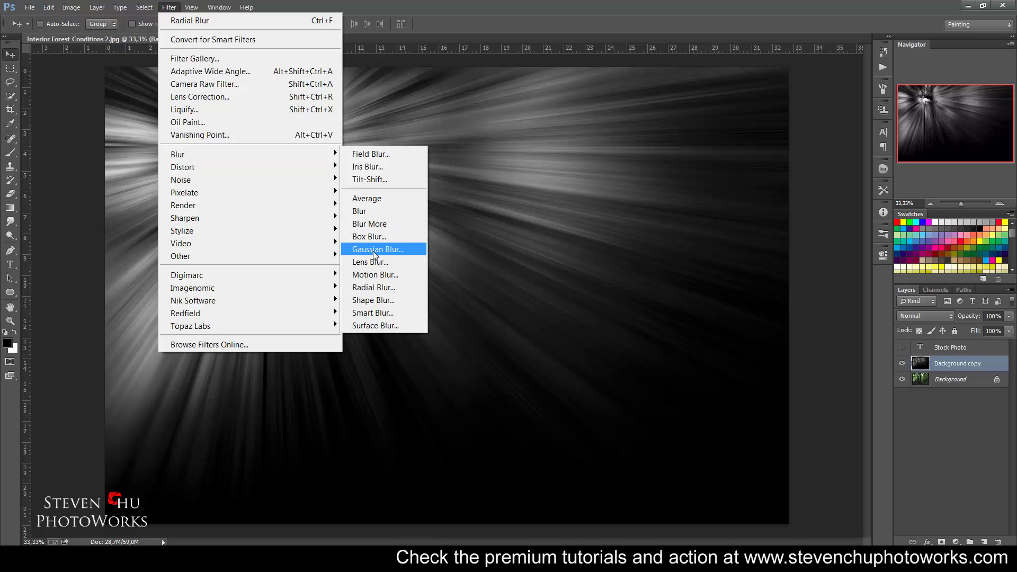
Apply a Gaussian Blur of radius 7,6 pixels to the Background copy rays.
click(373, 250)
click(776, 342)
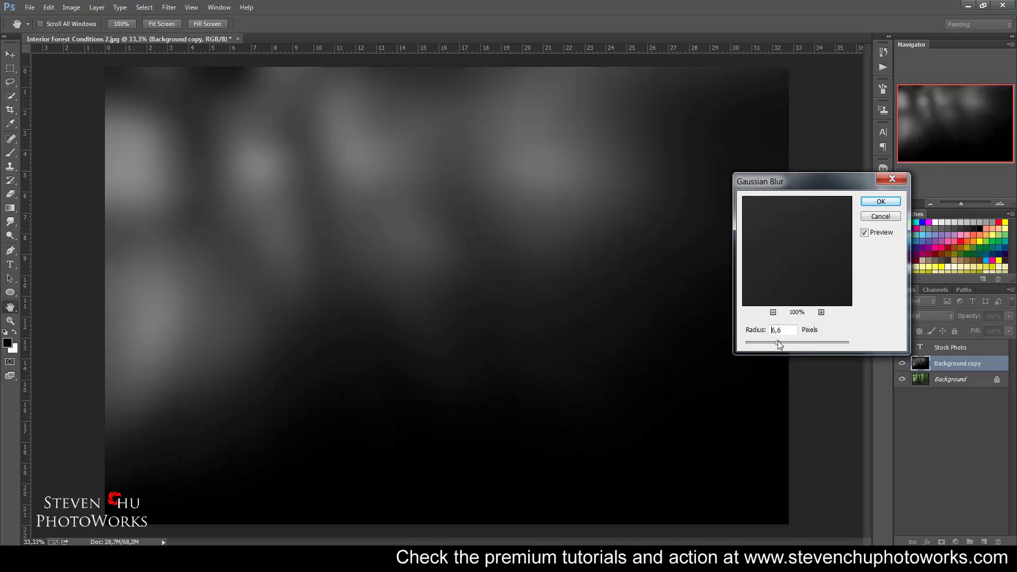
drag(776, 342, 773, 342)
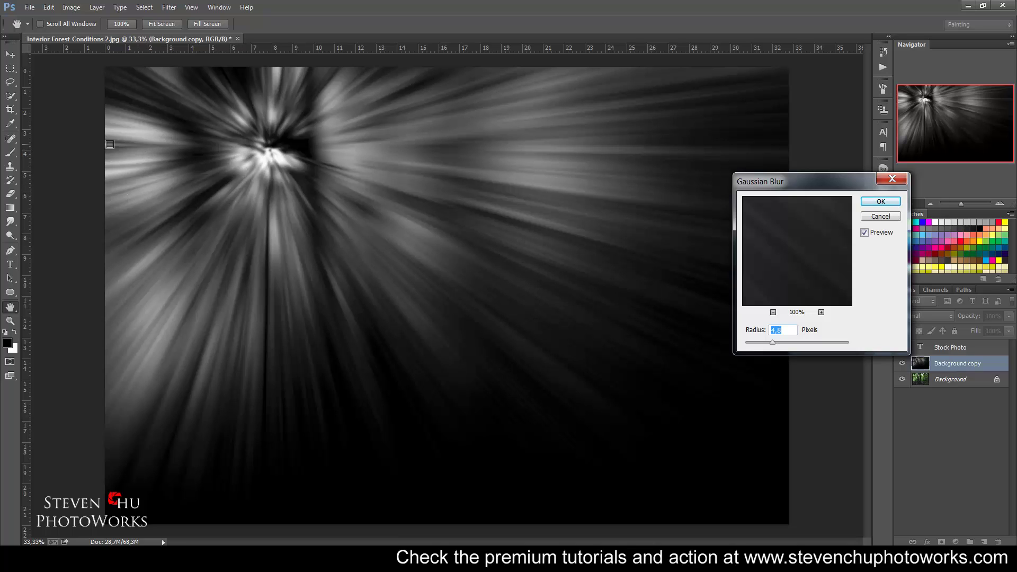
click(780, 342)
click(890, 203)
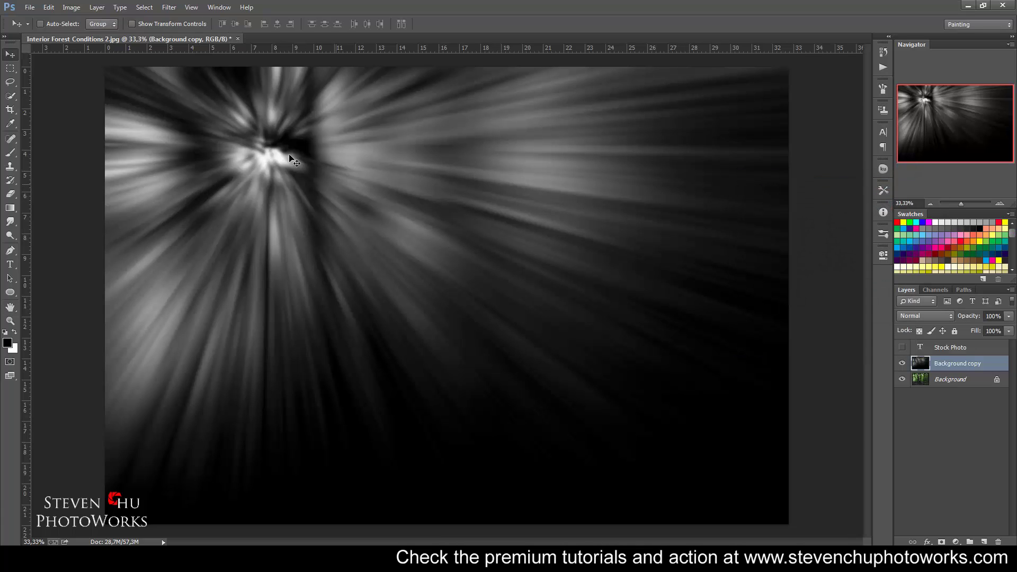
Set the rays layer to Screen blending and rename it 'Ray of Light'.
click(927, 317)
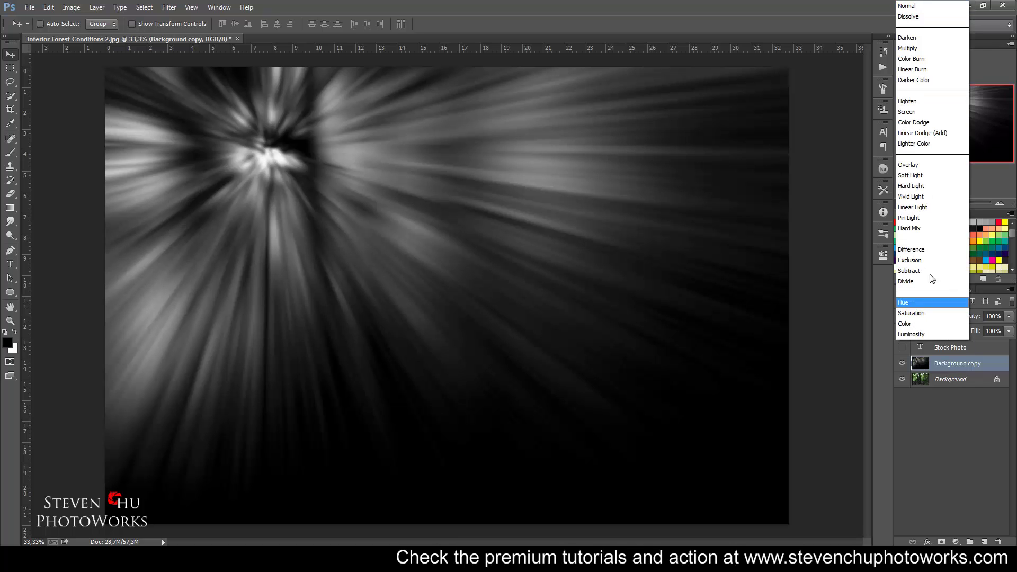
click(936, 113)
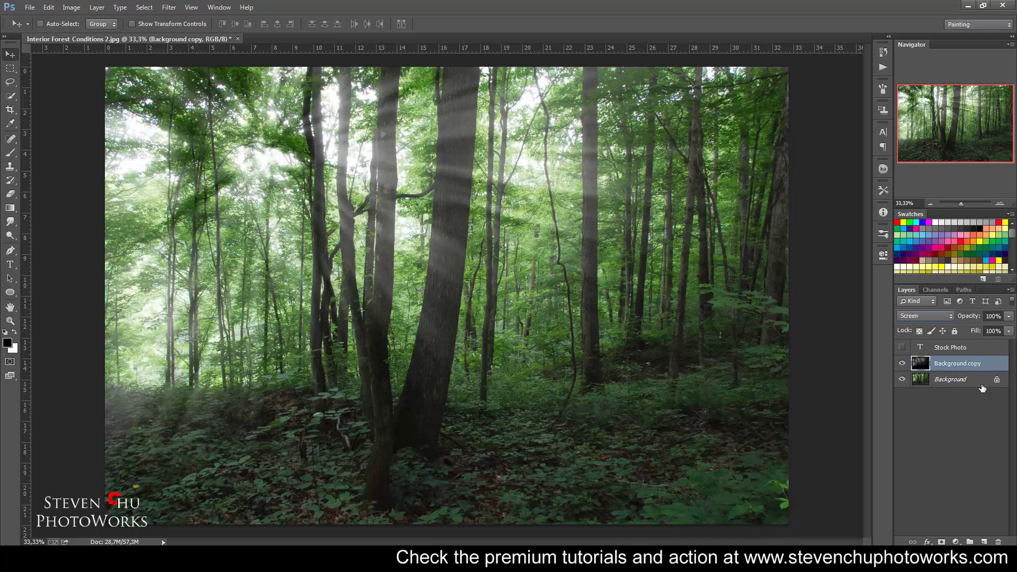
double_click(947, 363)
text(Ray of )
text(Light)
key(Return)
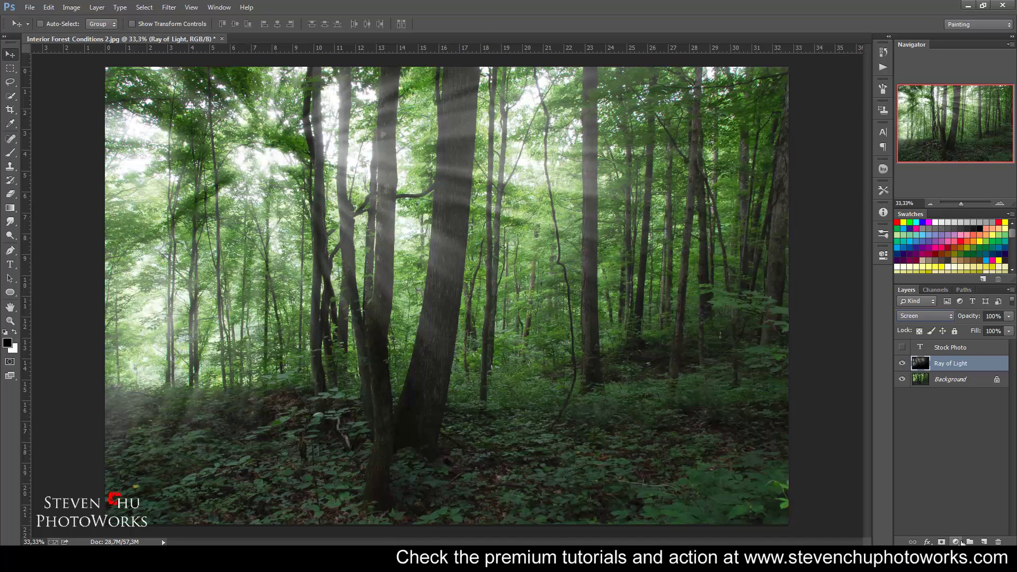
click(956, 542)
Add a Curves adjustment clipped to Ray of Light and darken the RGB curve slightly.
click(942, 363)
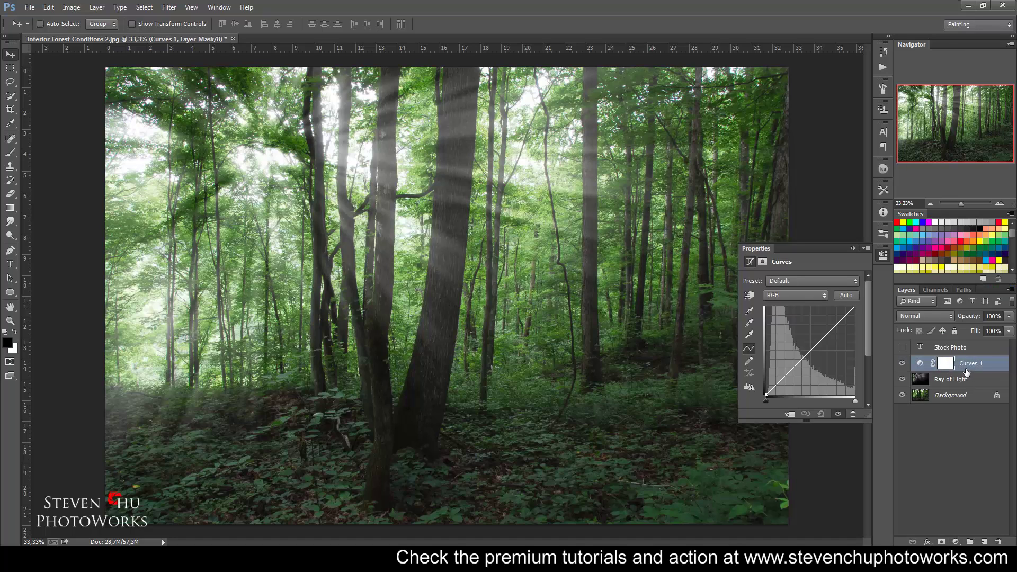
alt+click(935, 370)
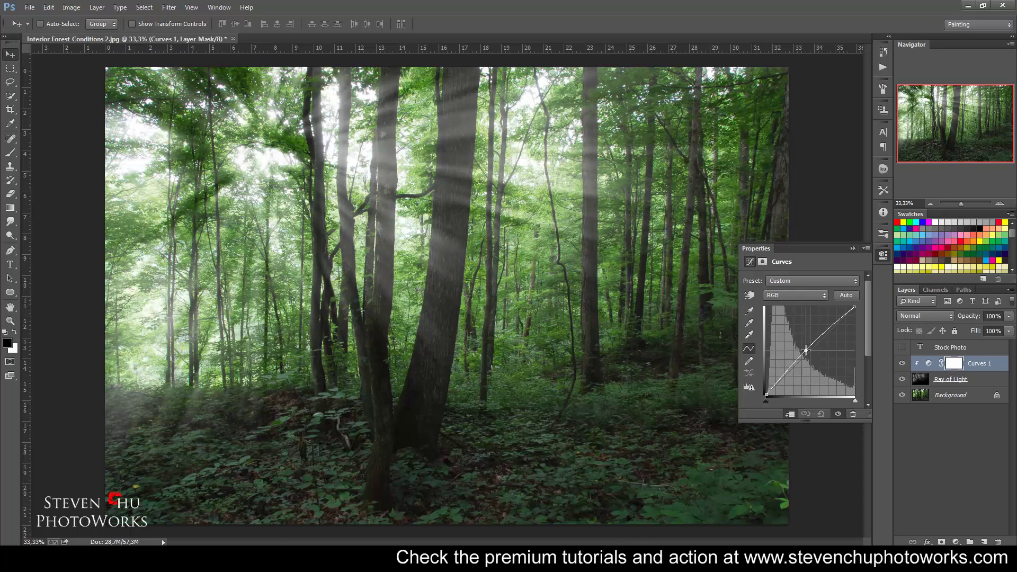
drag(809, 355, 807, 352)
Lower the Blue and Green channel curves to give the rays a warm golden tint.
click(809, 298)
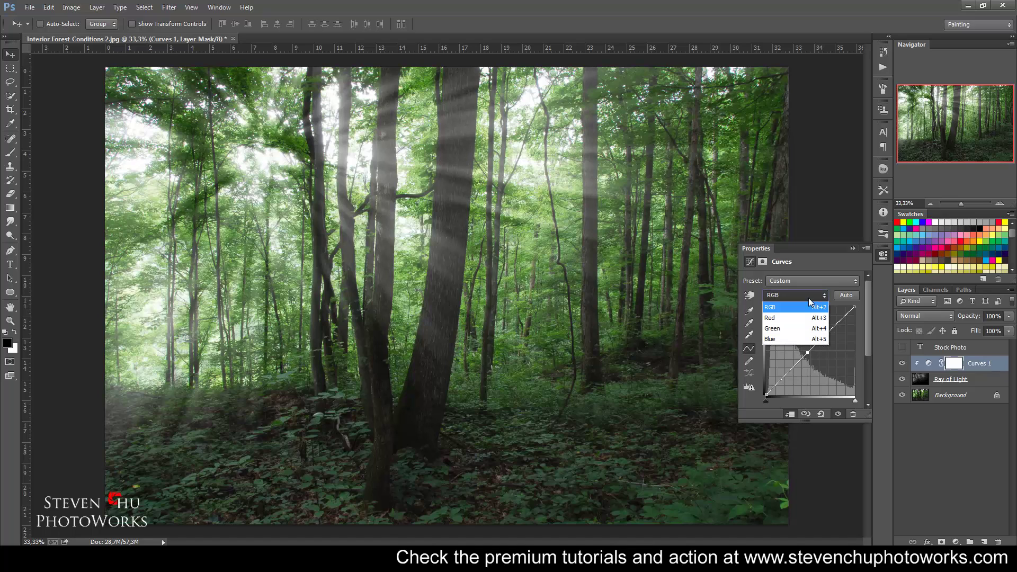
click(799, 339)
drag(813, 348, 818, 358)
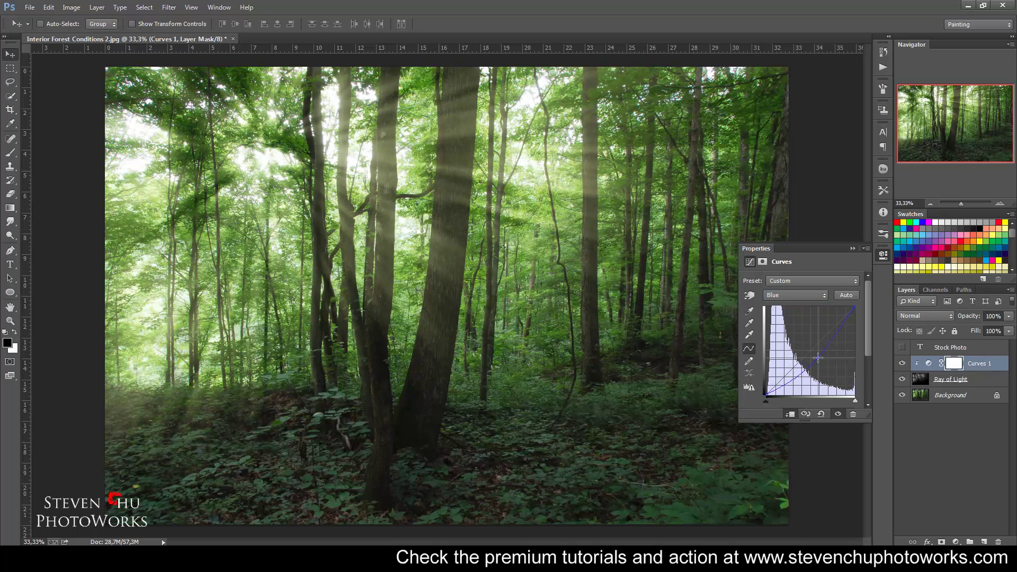
click(797, 296)
click(793, 328)
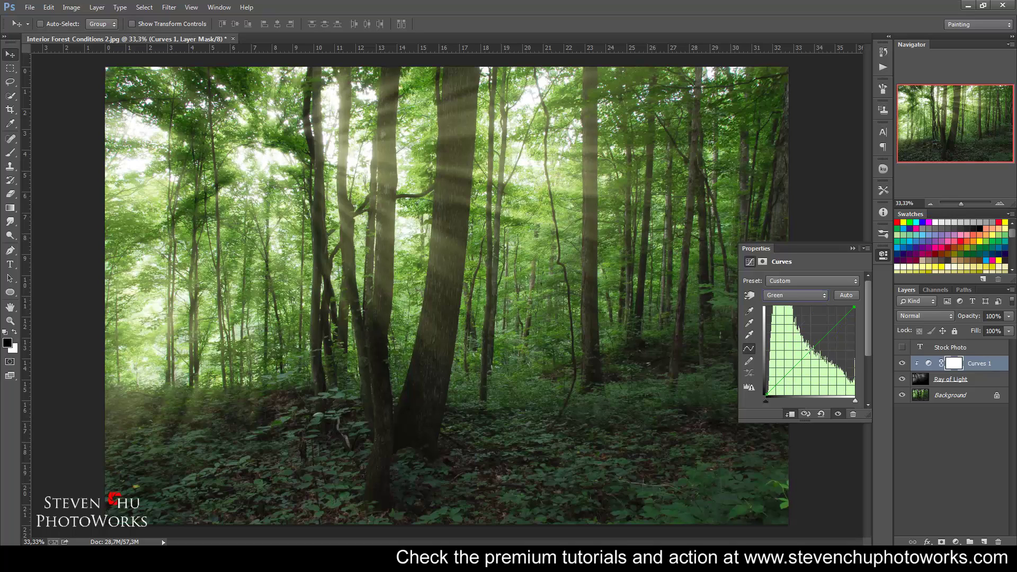
drag(811, 349, 763, 402)
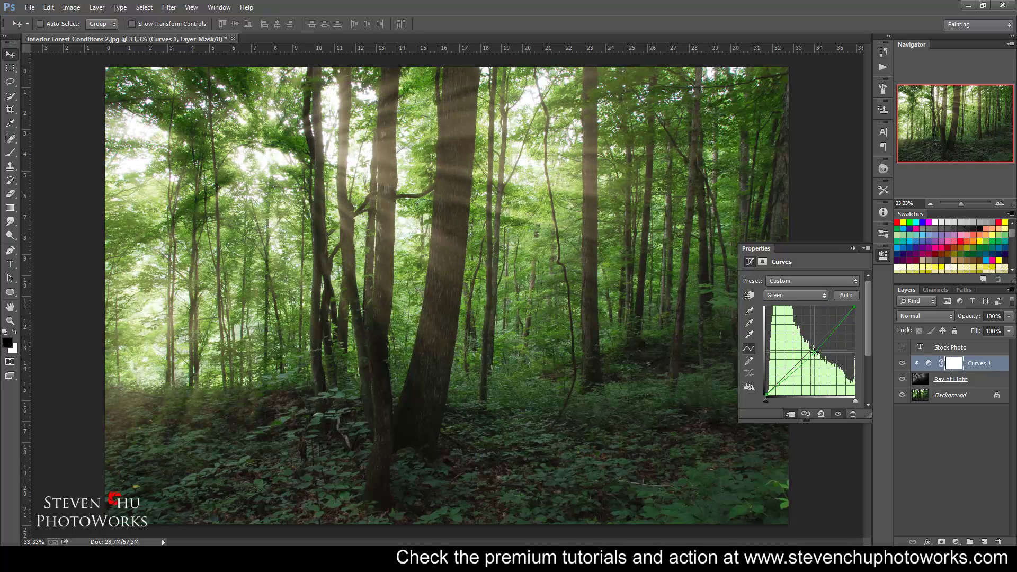
drag(812, 350, 805, 347)
click(796, 297)
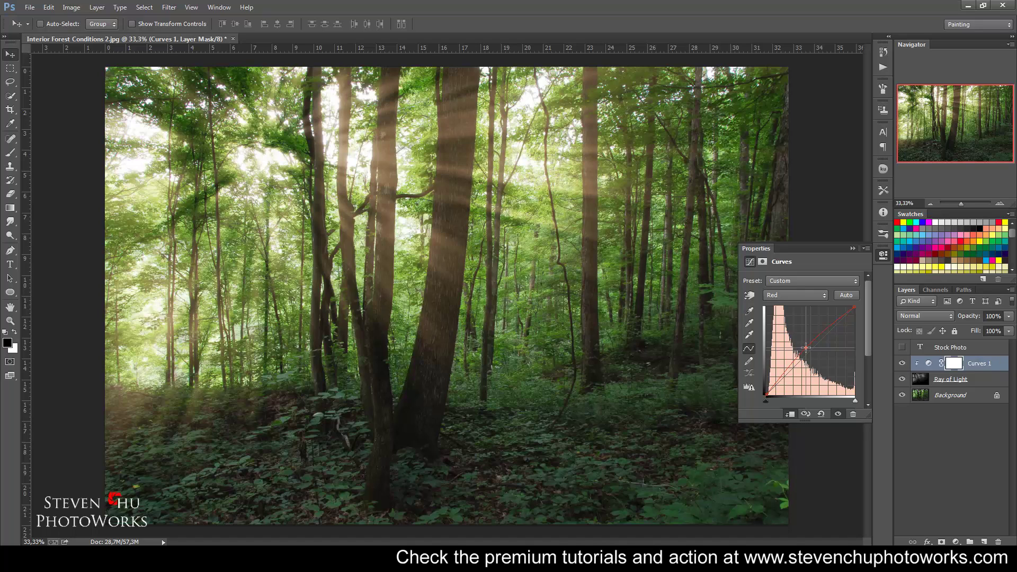
click(854, 249)
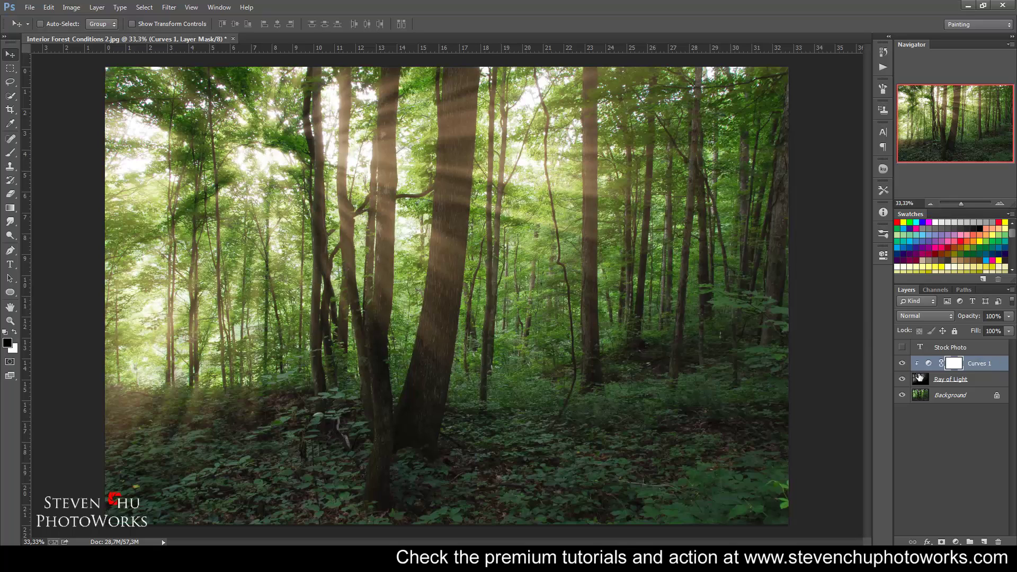
Add a Selective Color adjustment layer directly above the Background.
click(958, 395)
click(956, 541)
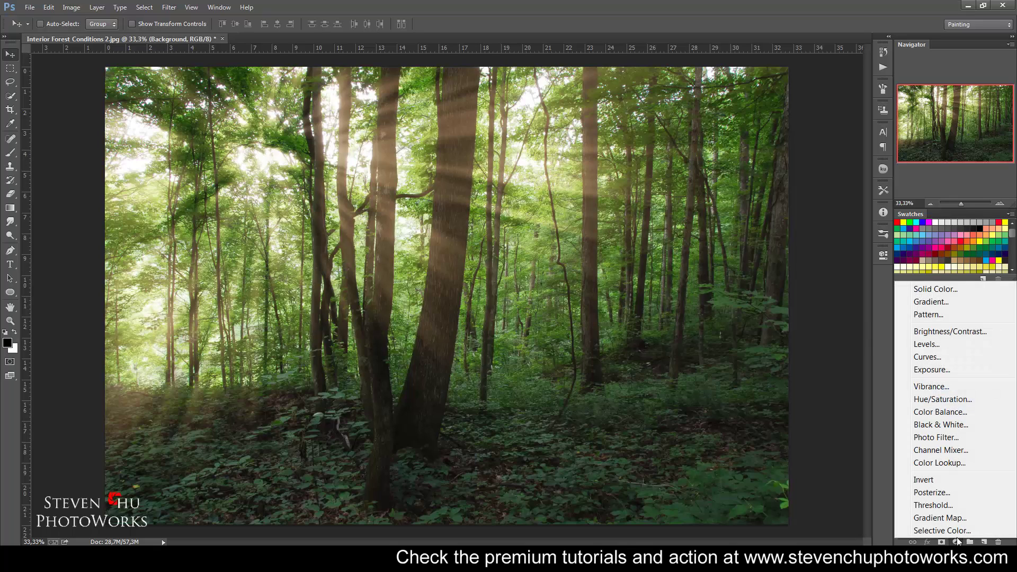
click(941, 530)
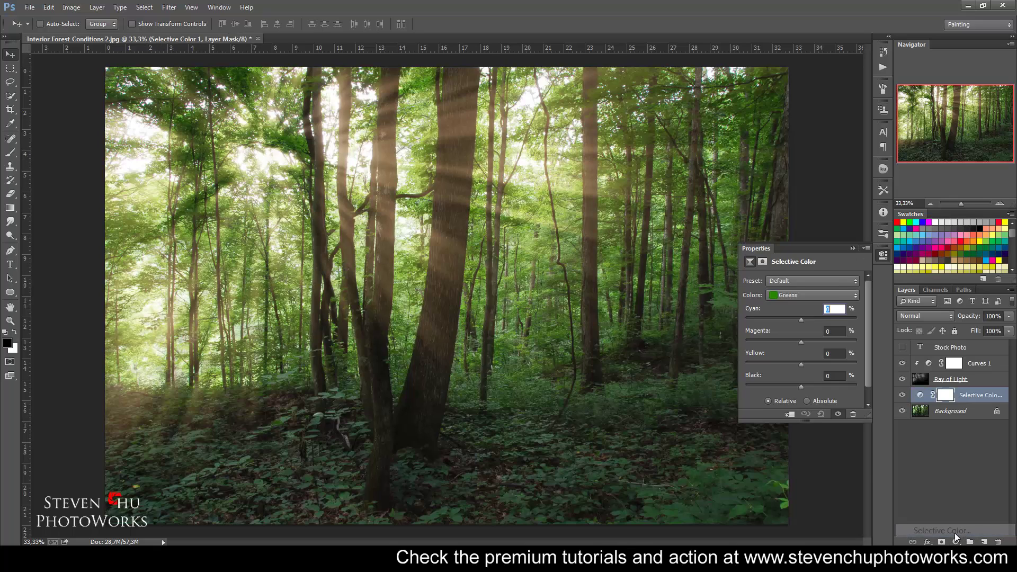
Set the Yellows to Cyan -88, Magenta +10, Yellow +42, and target the Greens range.
click(802, 297)
click(800, 321)
drag(800, 320, 773, 321)
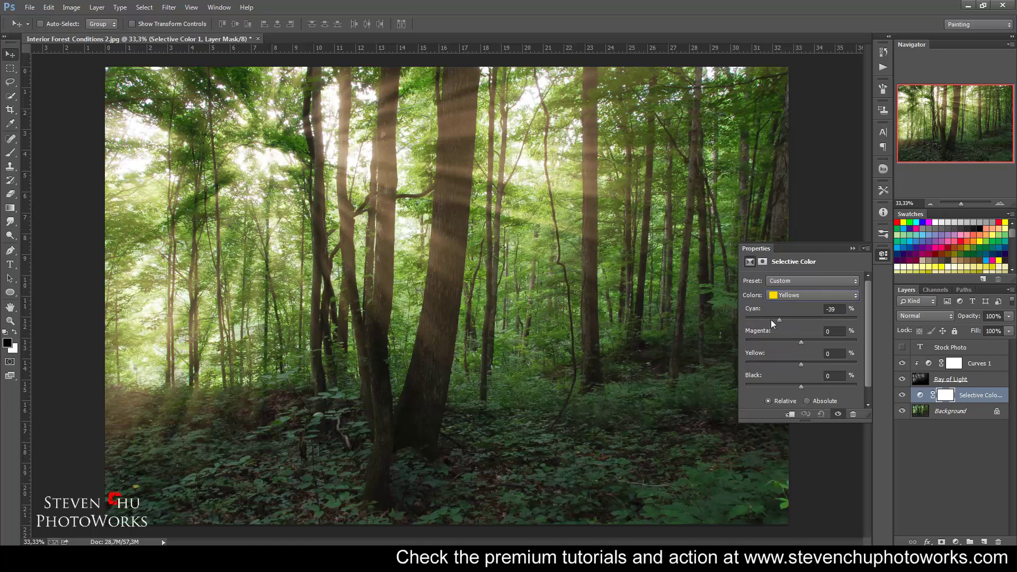
click(768, 320)
drag(772, 340, 763, 341)
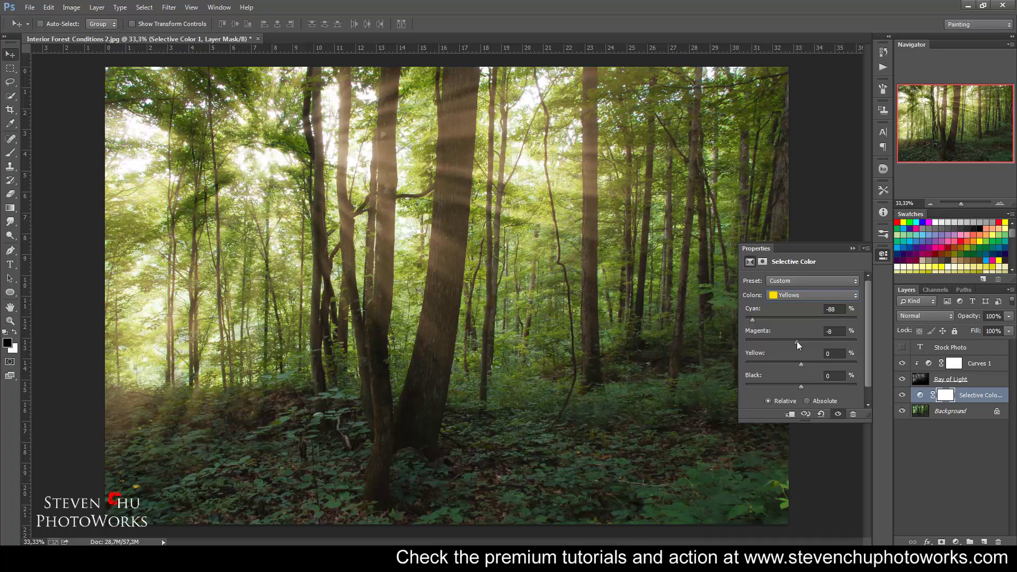
click(773, 366)
click(813, 295)
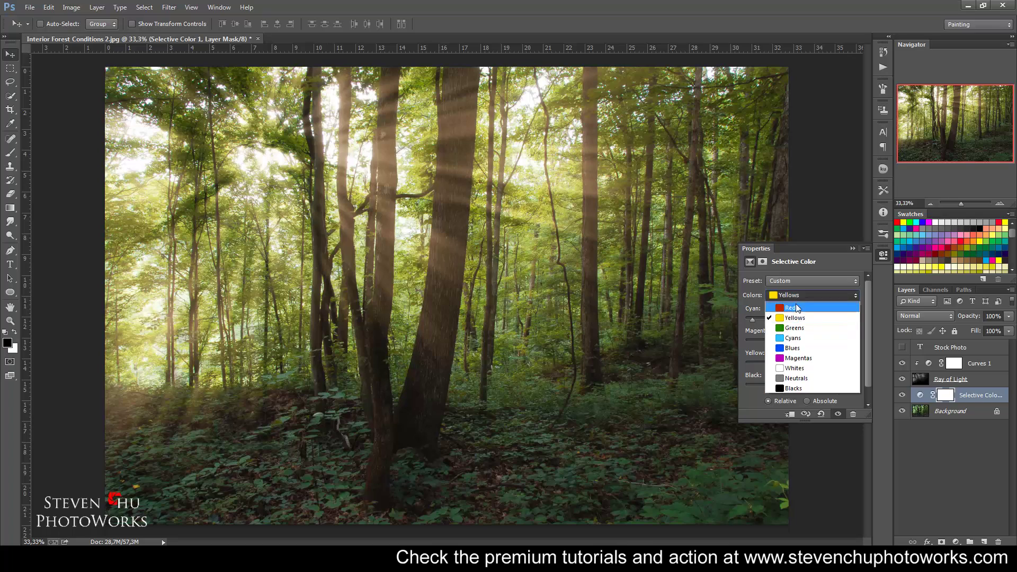
click(800, 317)
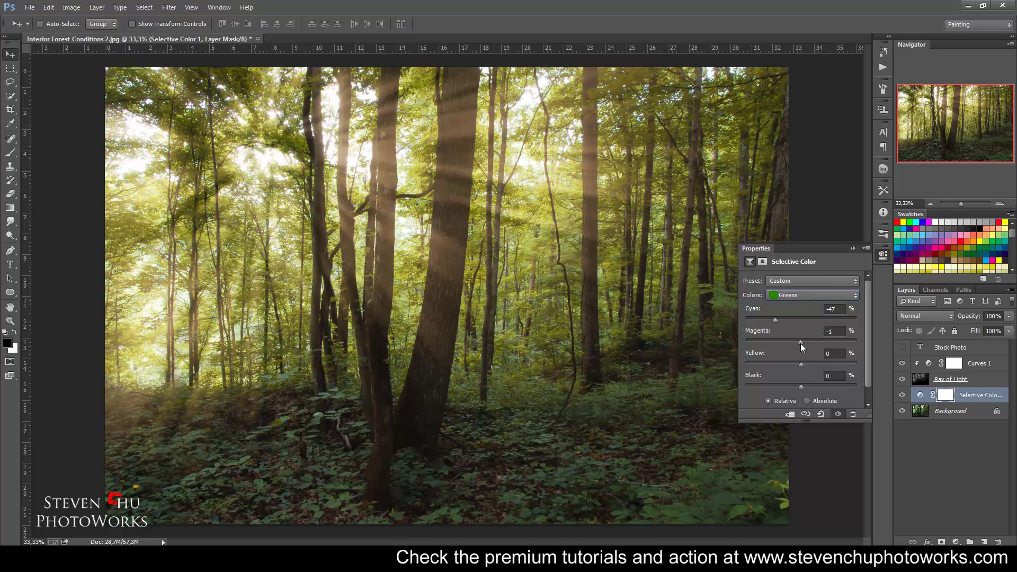
Compare the rays on and off, then raise Ray of Light opacity to 88%.
click(852, 248)
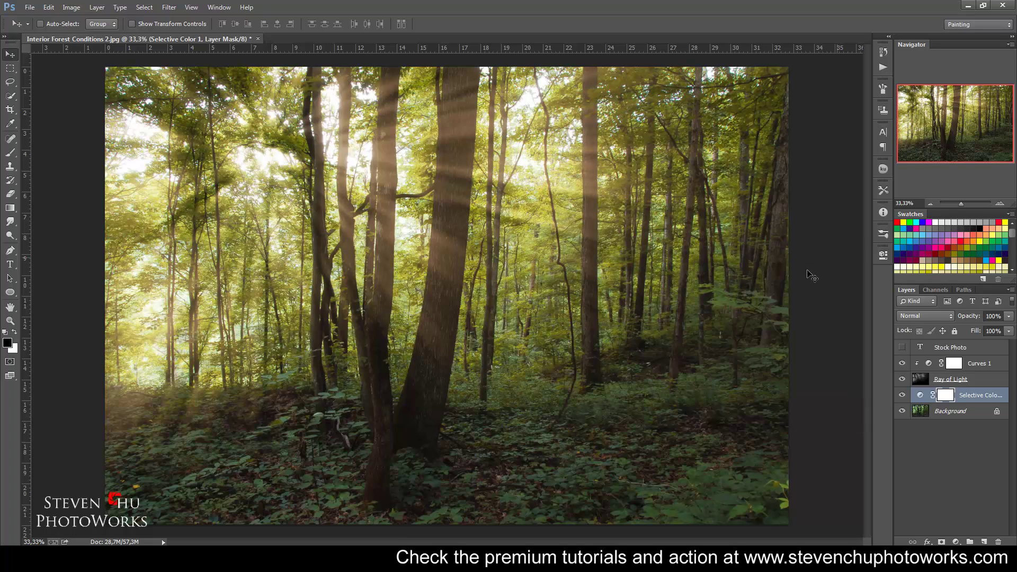
click(902, 380)
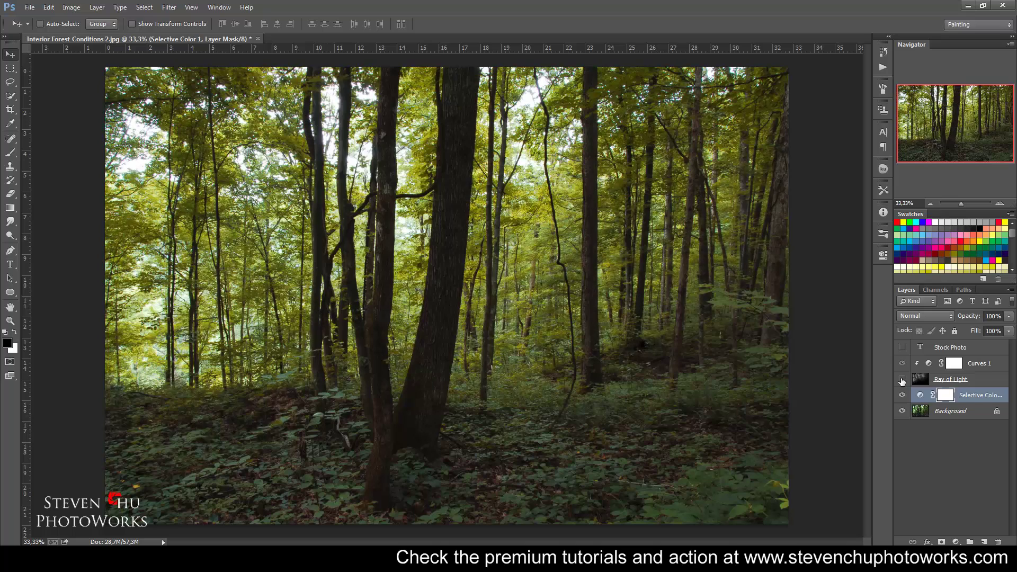
click(969, 381)
click(1009, 317)
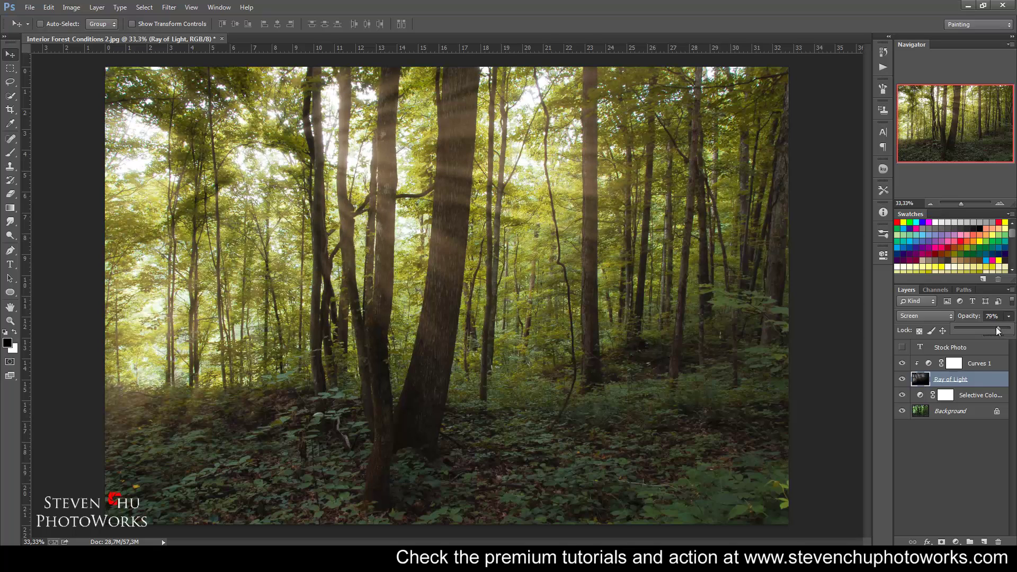
drag(993, 328, 1003, 330)
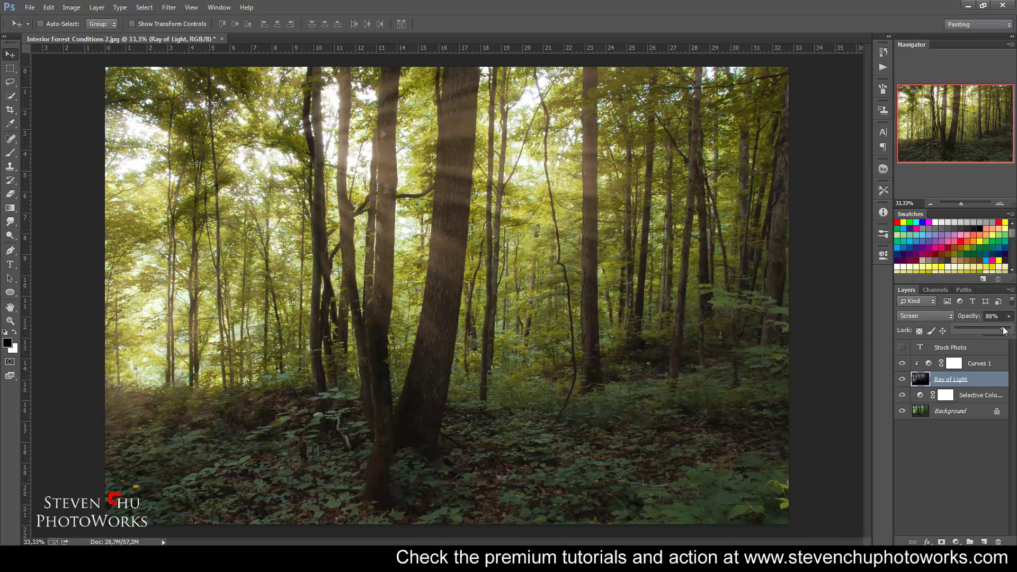
Set the Greens Magenta to -11 in the Selective Color 1 adjustment.
double_click(920, 396)
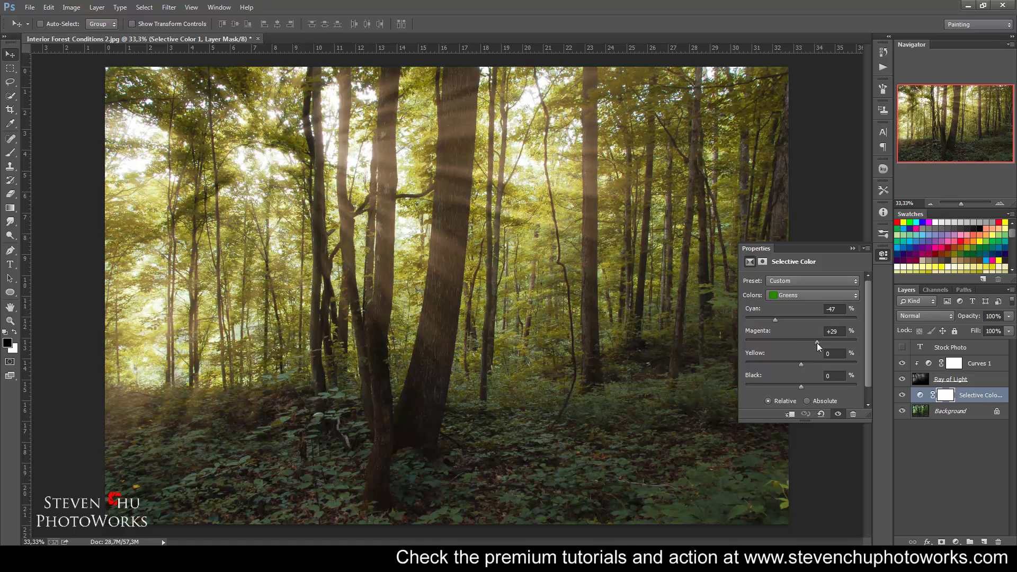
click(795, 342)
click(850, 249)
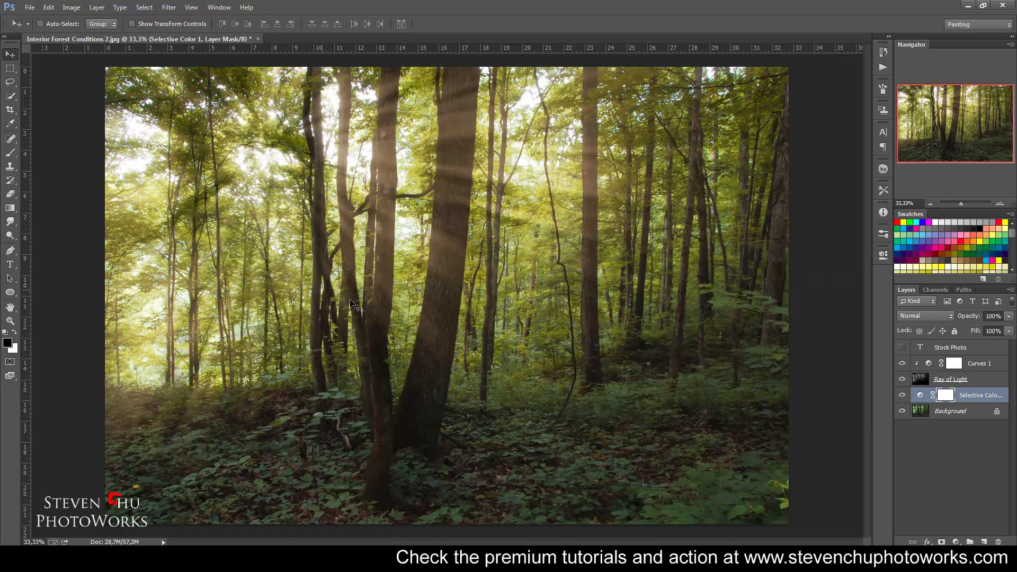
click(975, 367)
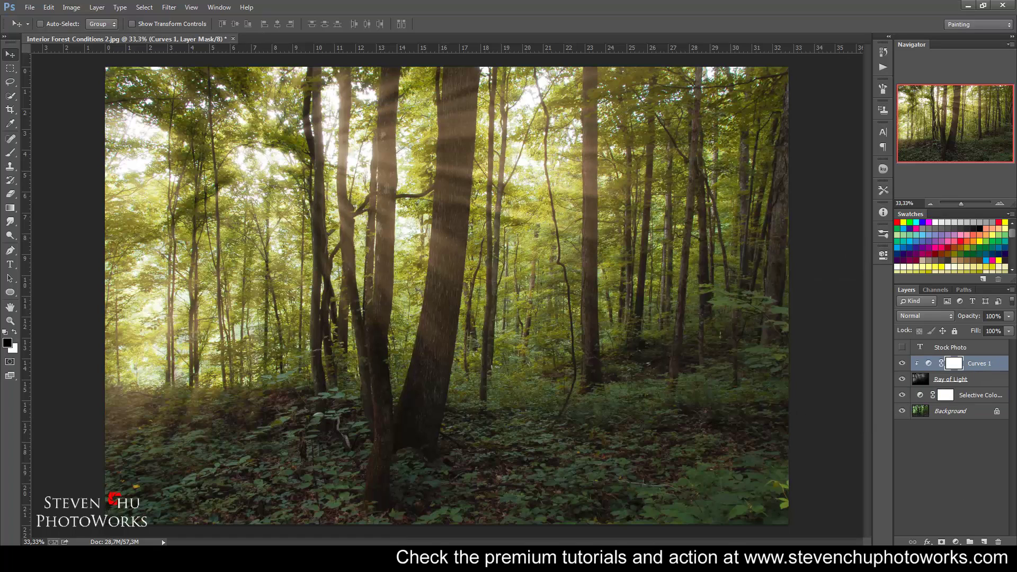
Add a Color Balance layer with Midtones Red +5 and Blue -18, plus an empty Layer 1.
click(956, 542)
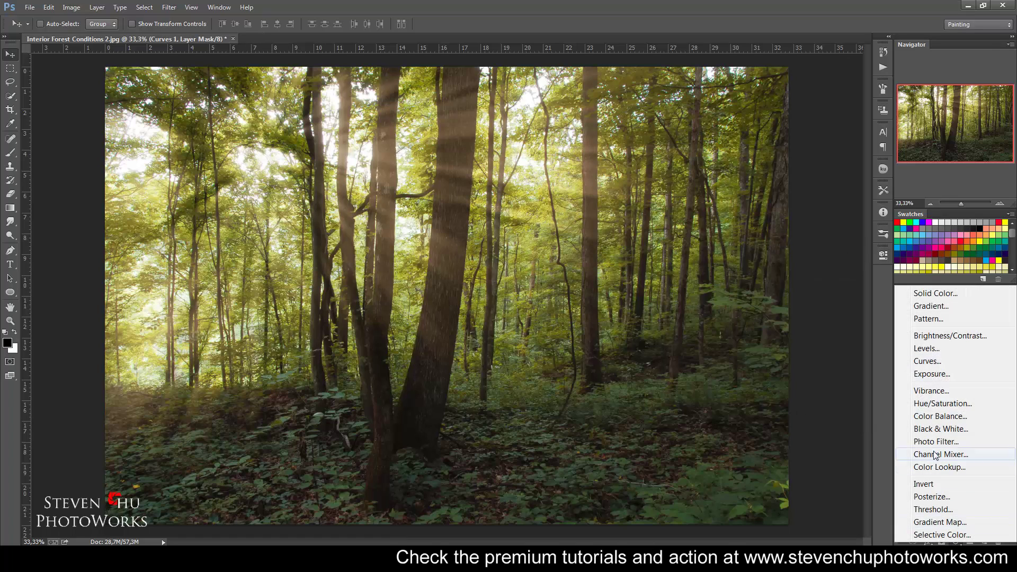
click(936, 417)
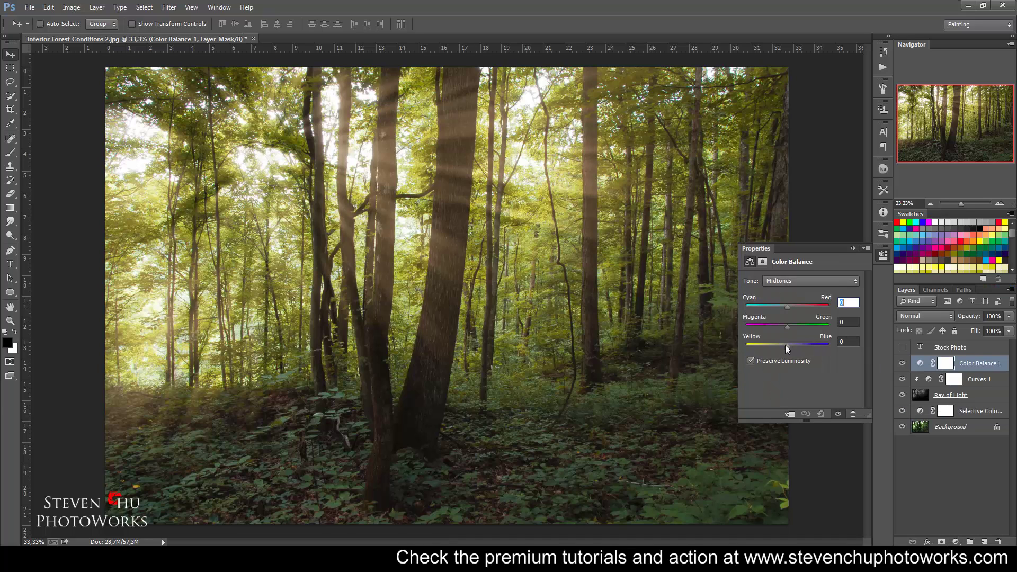
drag(785, 345, 781, 344)
drag(788, 307, 789, 307)
click(852, 248)
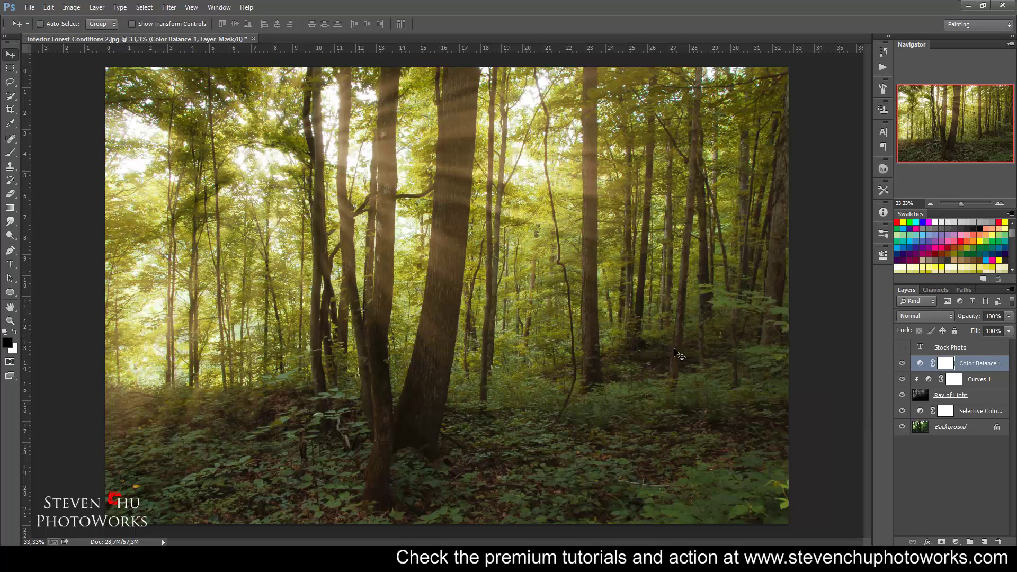
click(984, 537)
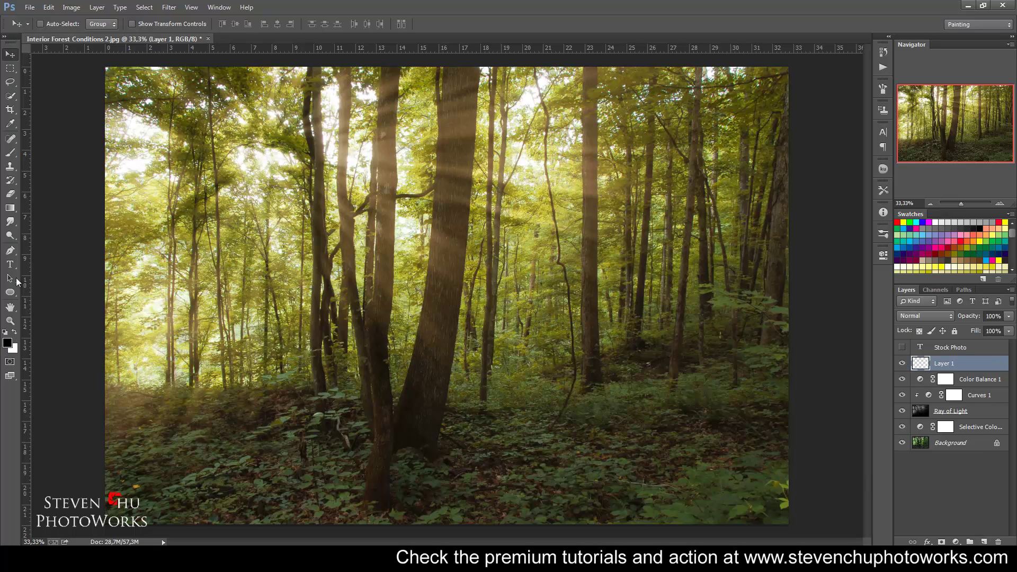
Fill Layer 1 with the black foreground colour, then switch to the Move tool.
click(48, 8)
click(58, 198)
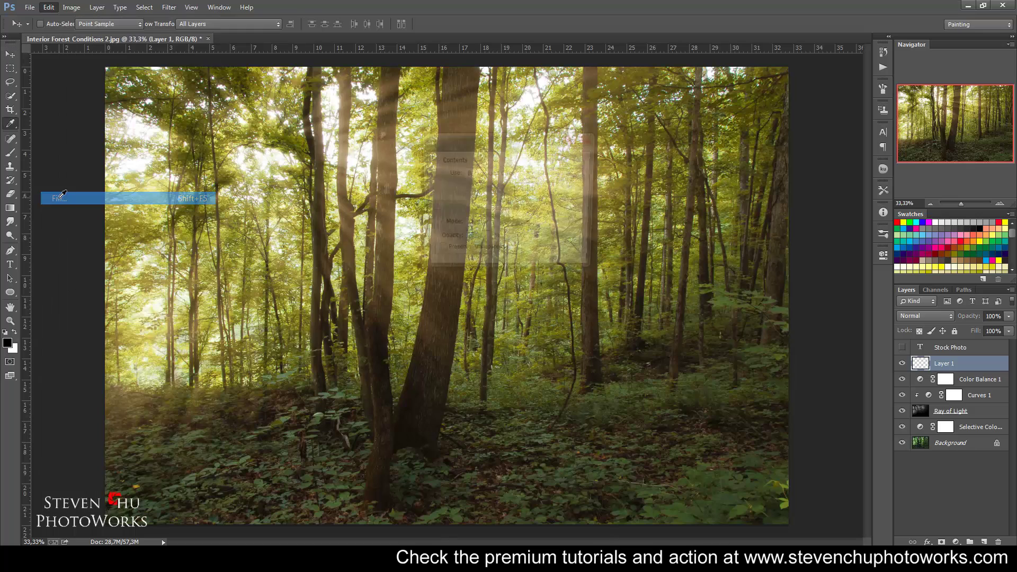
click(498, 173)
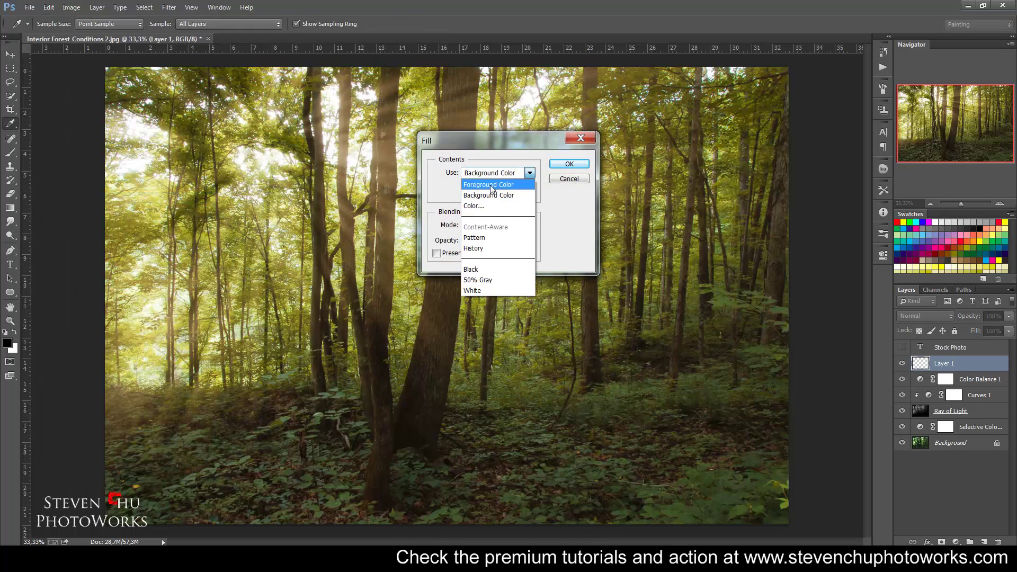
click(490, 185)
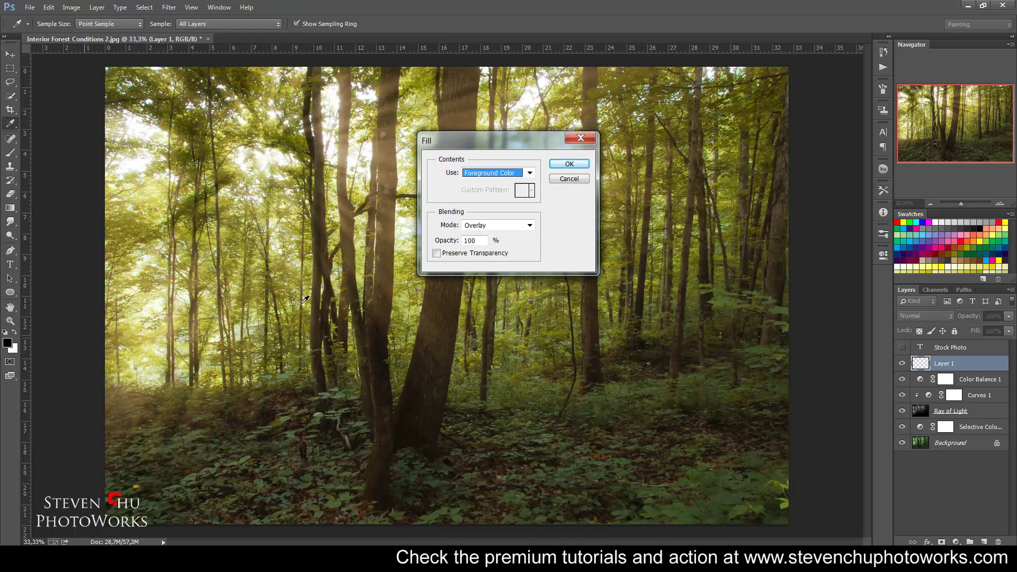
click(569, 165)
key(v)
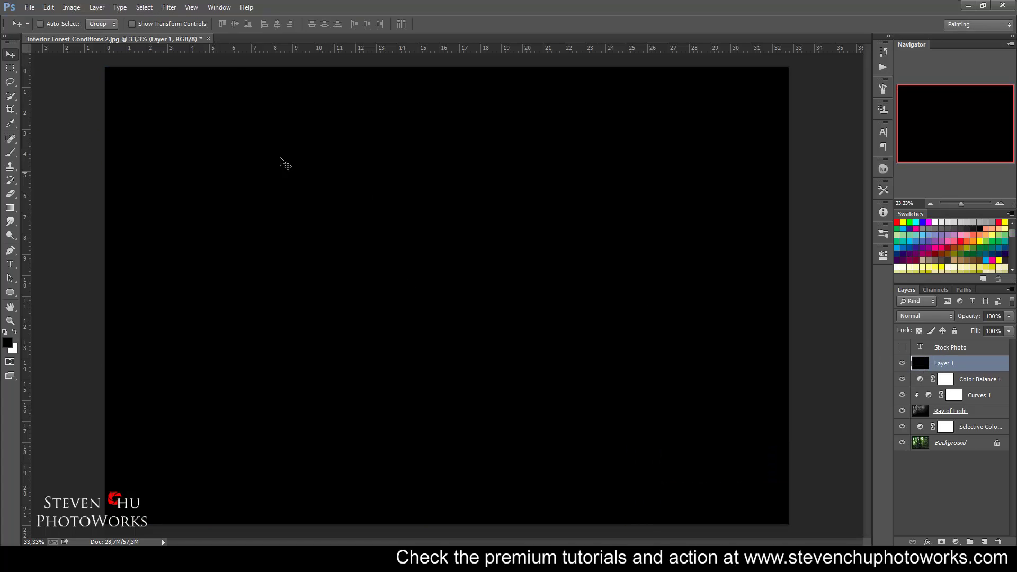
click(169, 7)
mouse_move(182, 205)
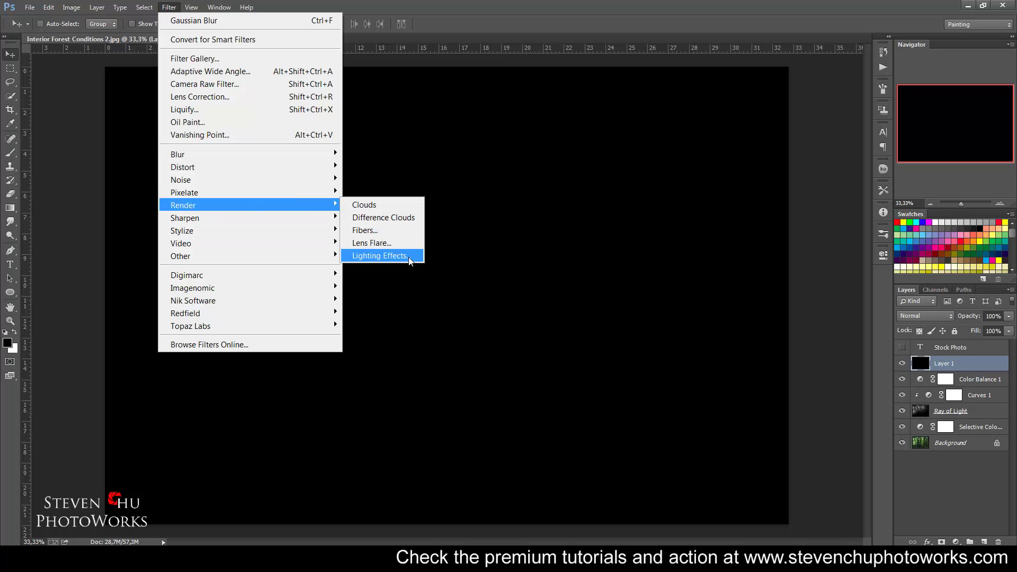
Render a Lens Flare on black Layer 1 and set its blend mode to Screen.
click(392, 243)
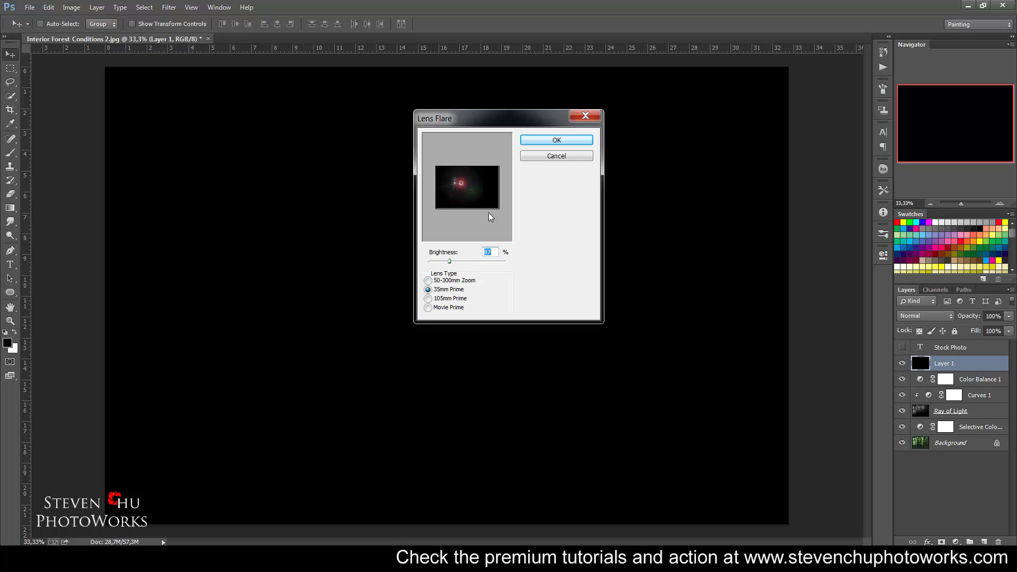
click(567, 138)
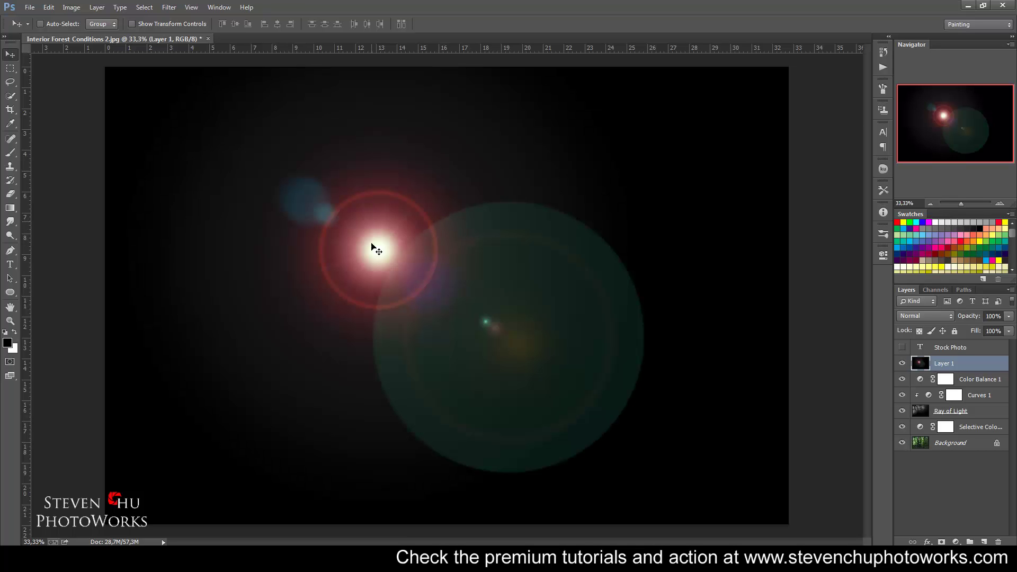
click(922, 317)
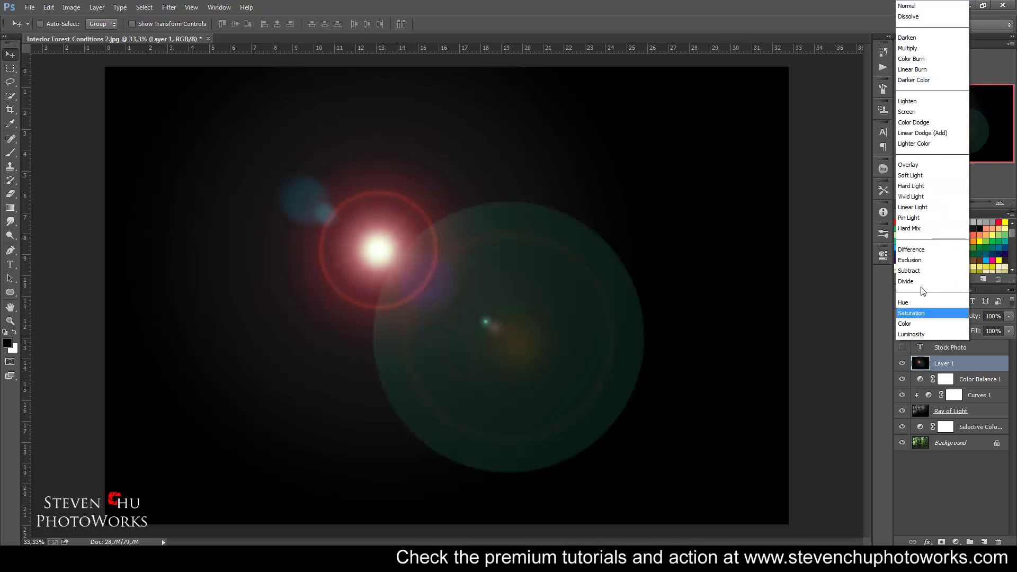
click(914, 119)
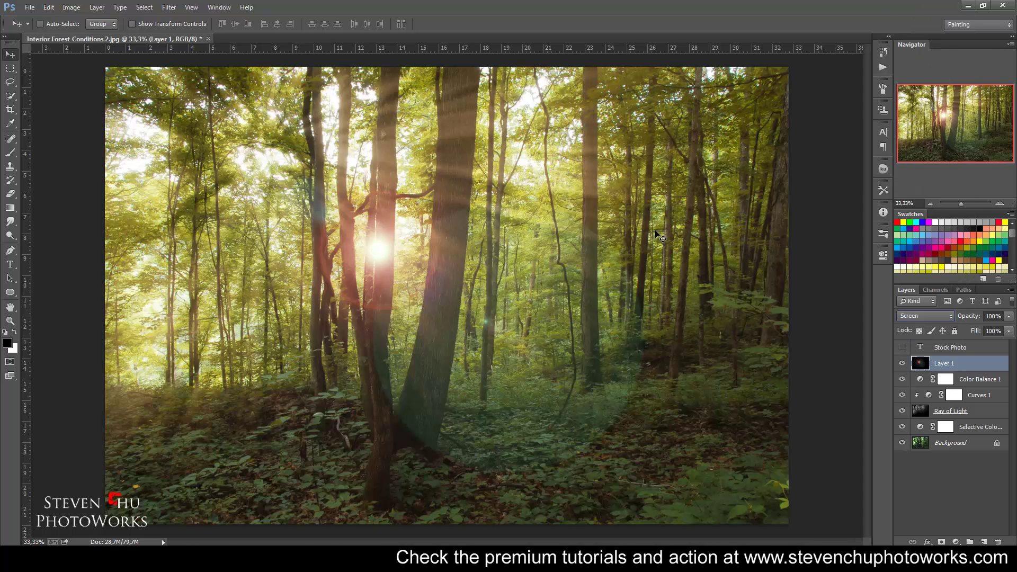
click(174, 8)
mouse_move(177, 154)
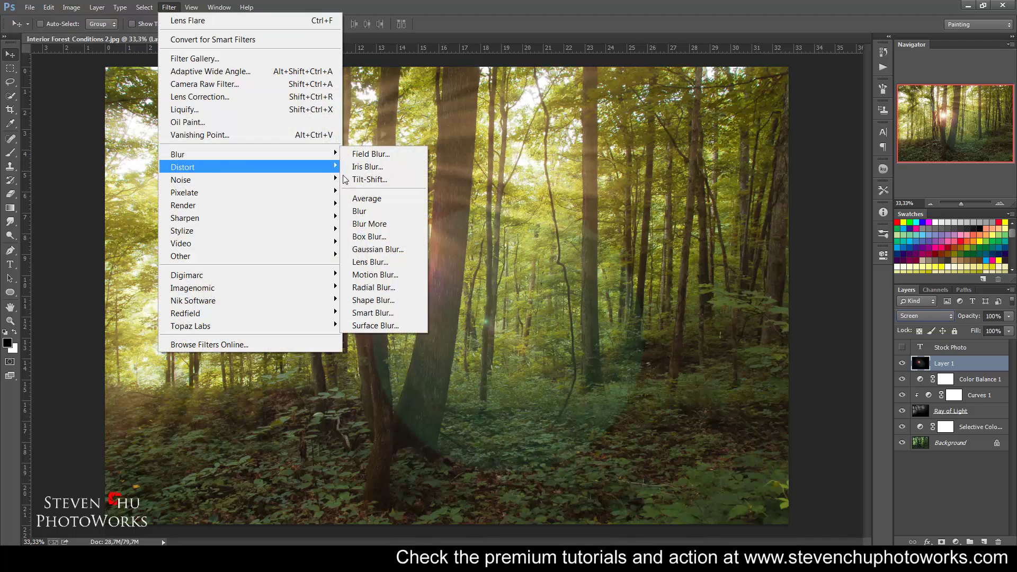
Soften the flare with a 29,1 px Gaussian Blur and drag the glow into the upper-left canopy.
click(373, 250)
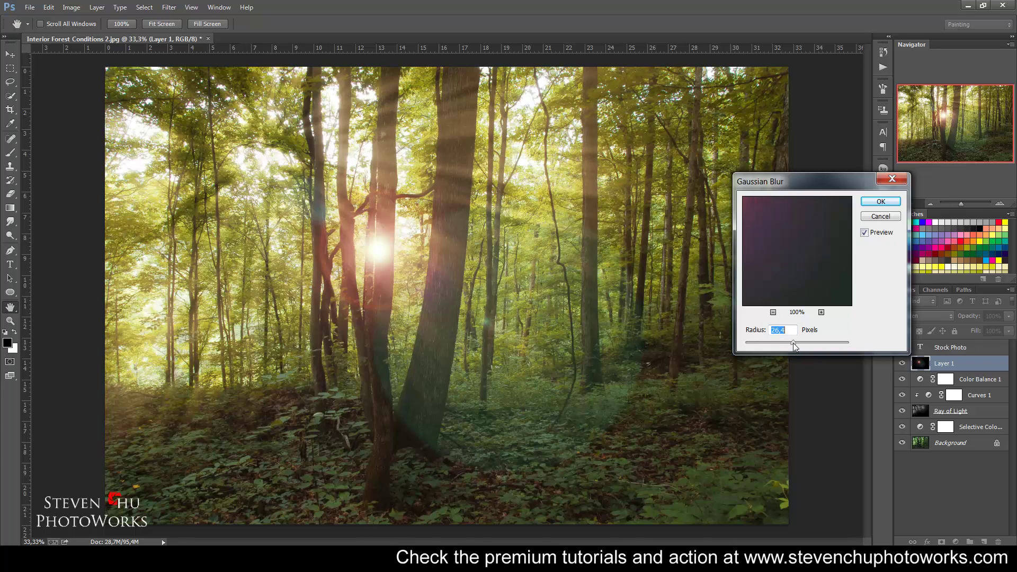
drag(794, 344, 796, 344)
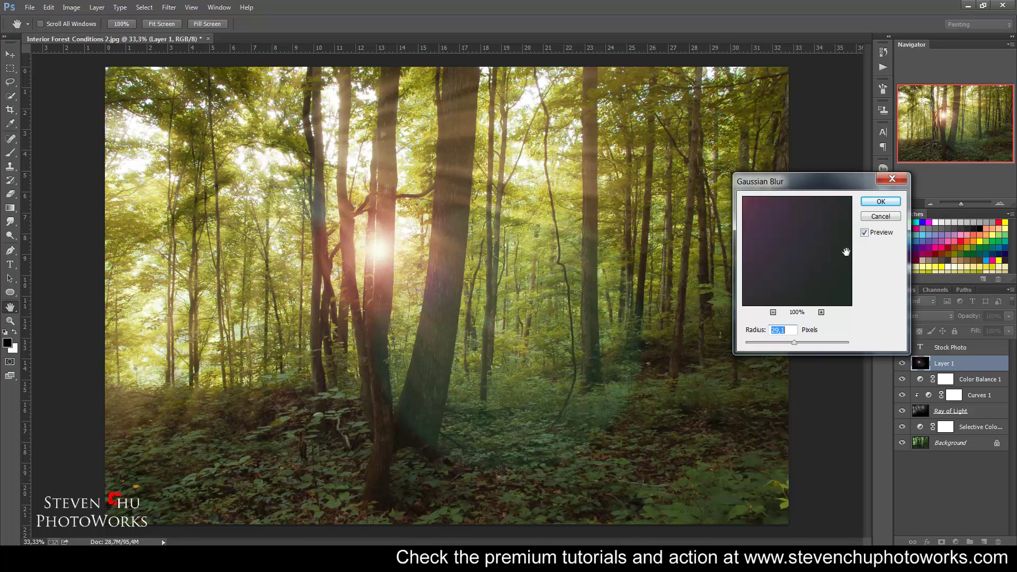
click(874, 206)
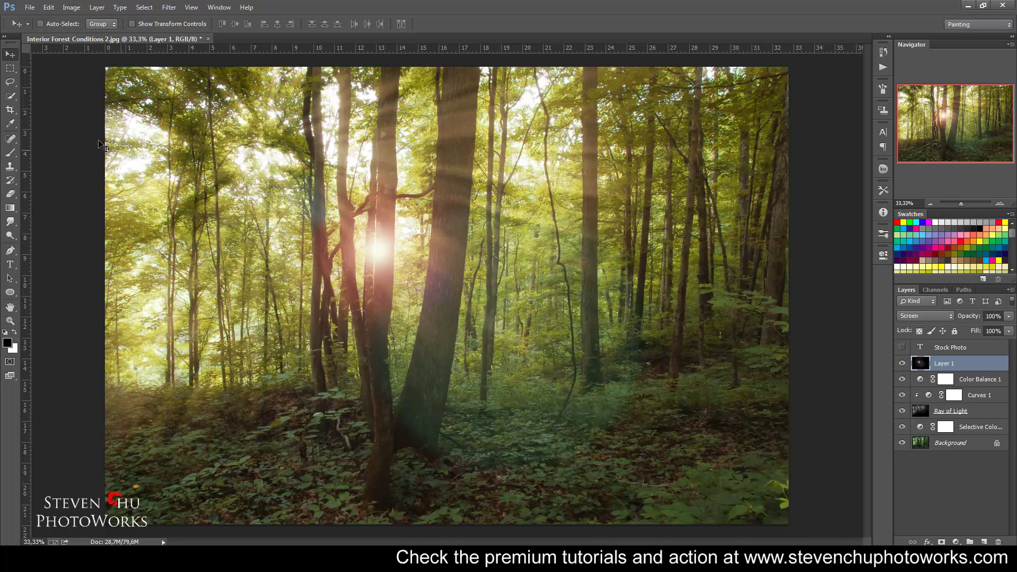
mouse_move(391, 248)
mouse_down()
mouse_move(292, 189)
mouse_move(273, 161)
mouse_up()
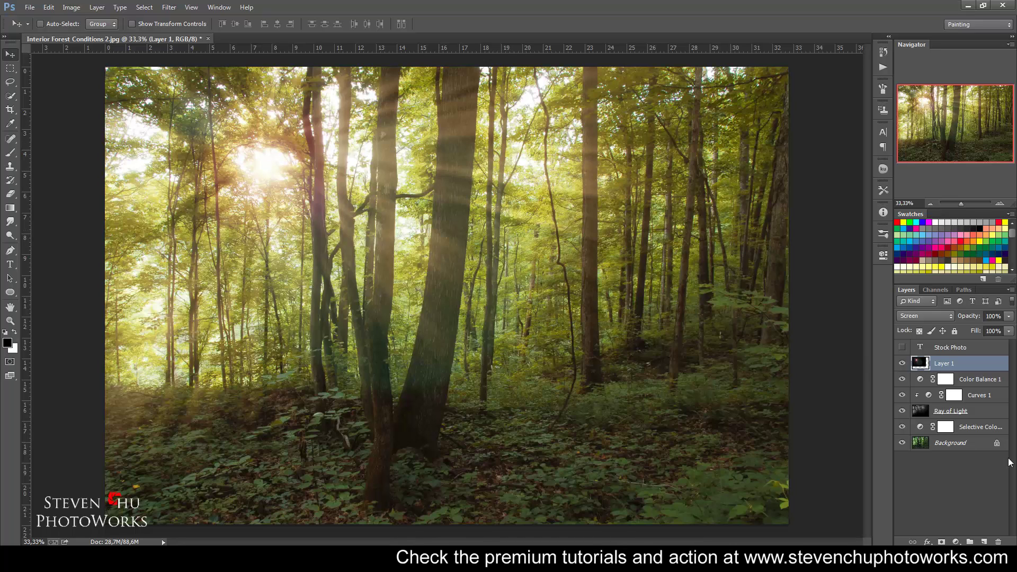
click(957, 541)
Add a Hue/Saturation layer clipped to Layer 1 with Hue shifted to +10.
click(948, 399)
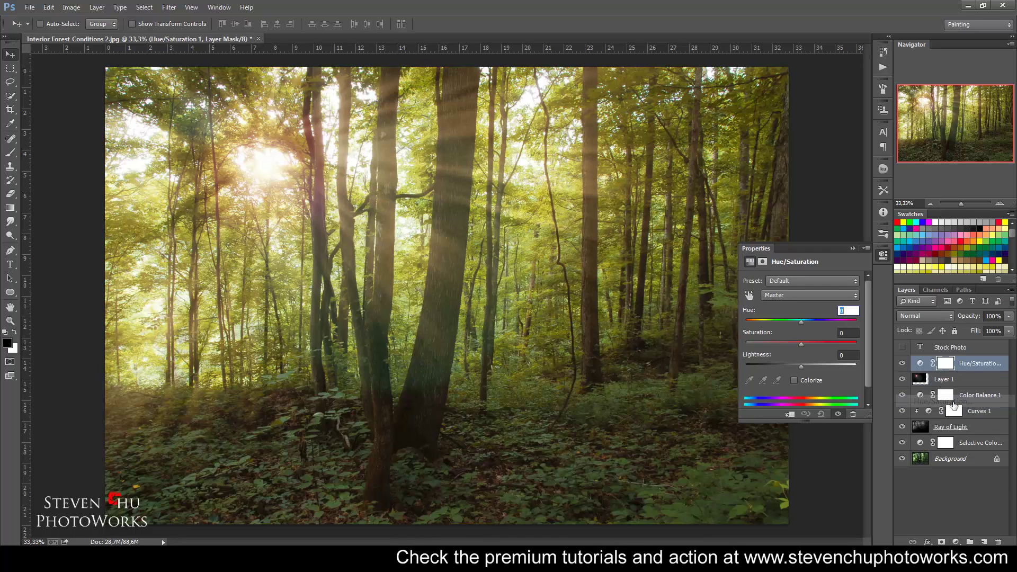
alt+click(940, 369)
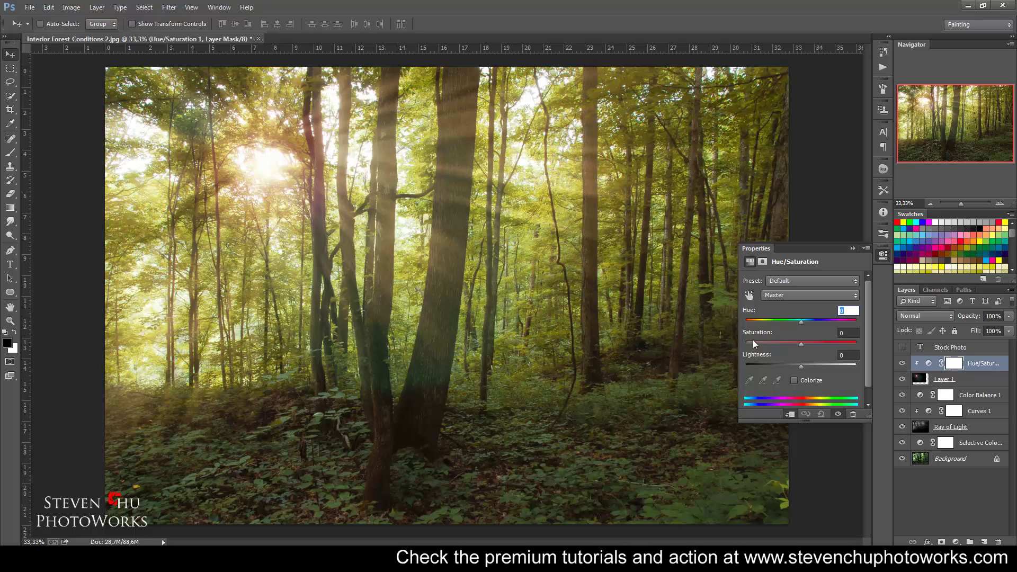
mouse_move(799, 322)
mouse_down()
mouse_move(776, 322)
mouse_move(808, 322)
mouse_up()
click(851, 248)
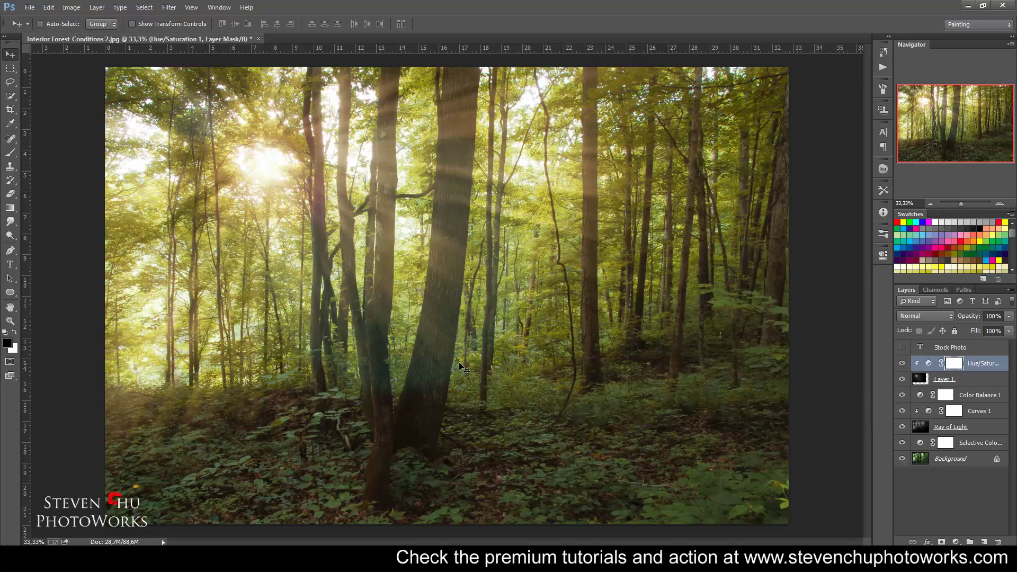
Pick the Brush tool, enlarge it to 500–700 px, and paint black over the tree trunks.
click(13, 155)
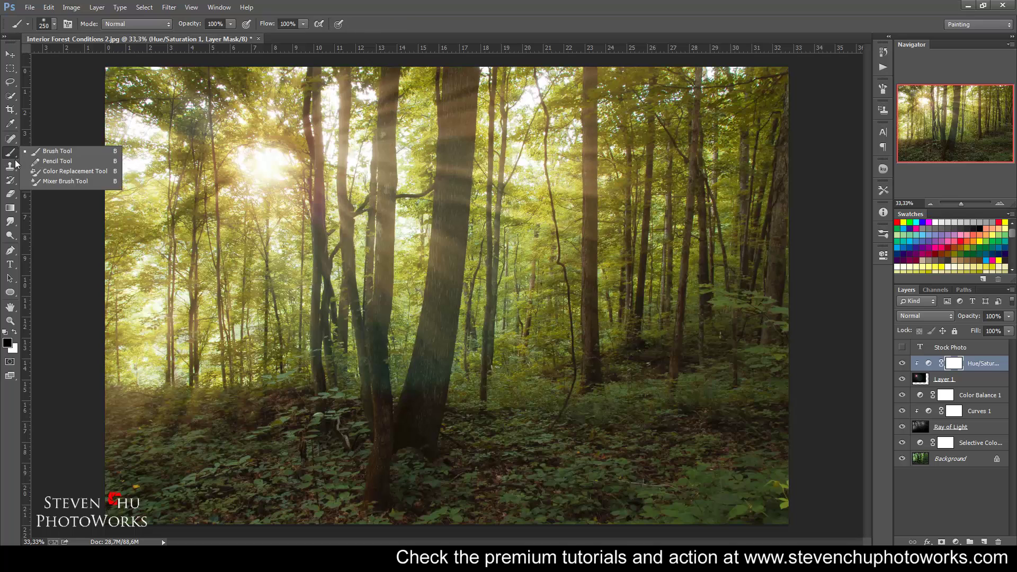
click(55, 152)
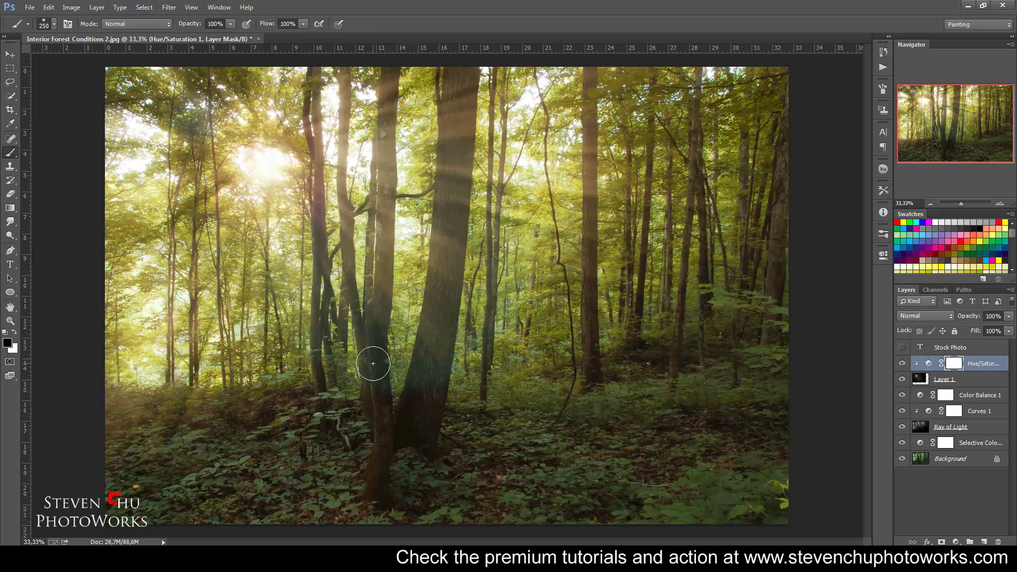
key(bracketright)
key(bracketright)
key(bracketright)
drag(361, 372, 551, 241)
key(bracketright)
key(bracketright)
drag(949, 367, 949, 372)
Add a layer mask to Layer 1 and paint black into it to hide part of the glow.
click(947, 383)
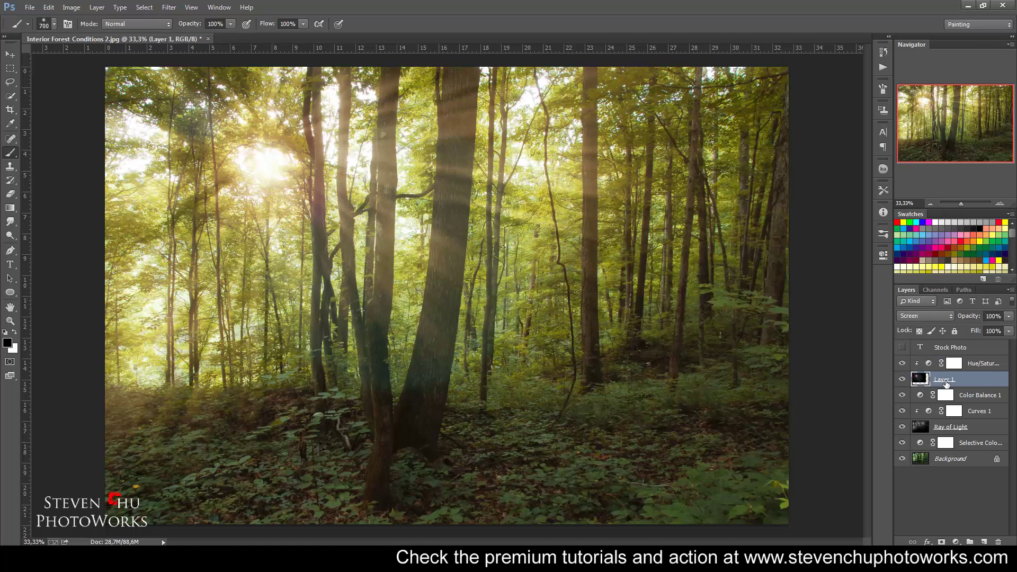
click(941, 542)
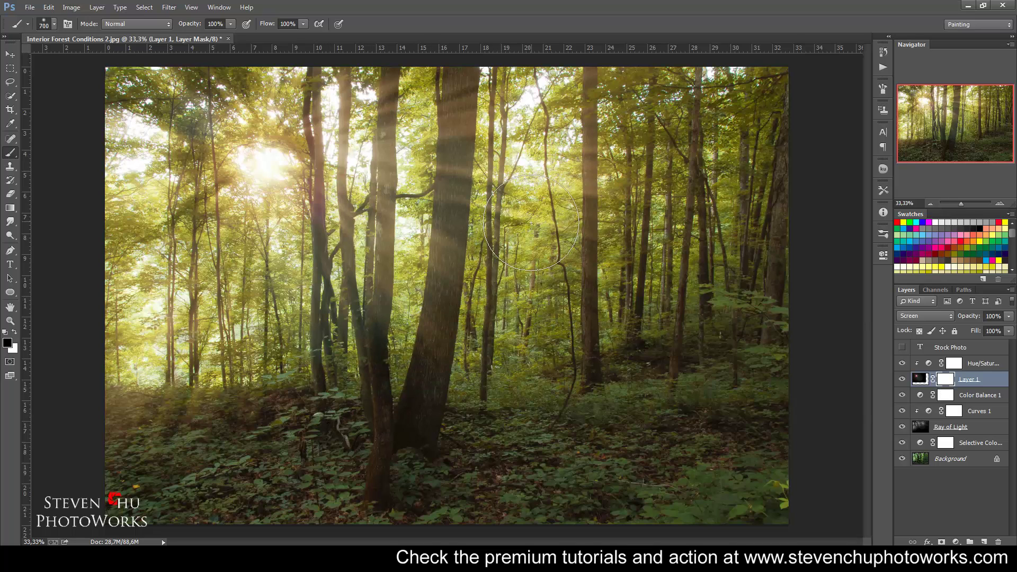
drag(287, 393, 487, 273)
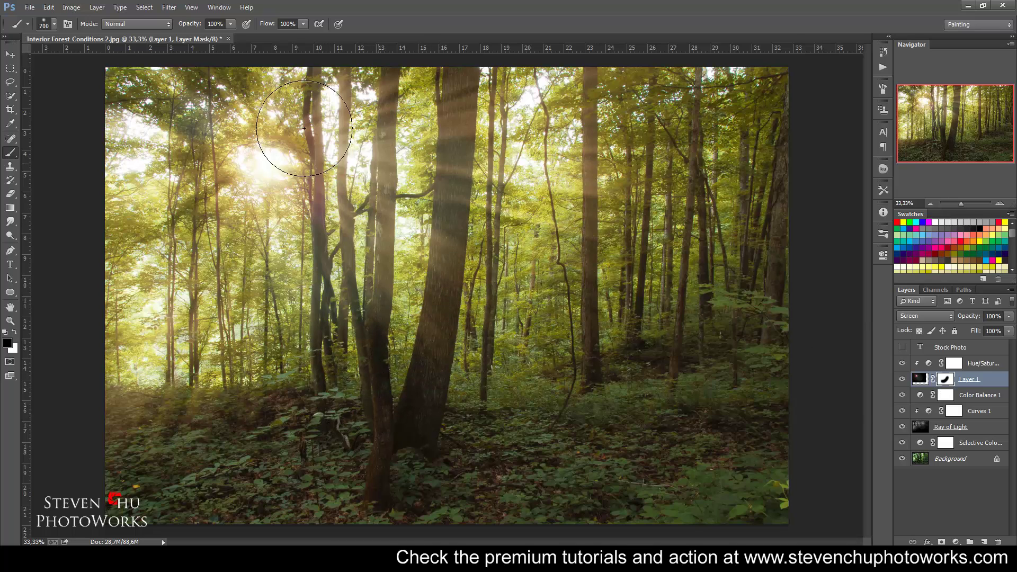
click(10, 54)
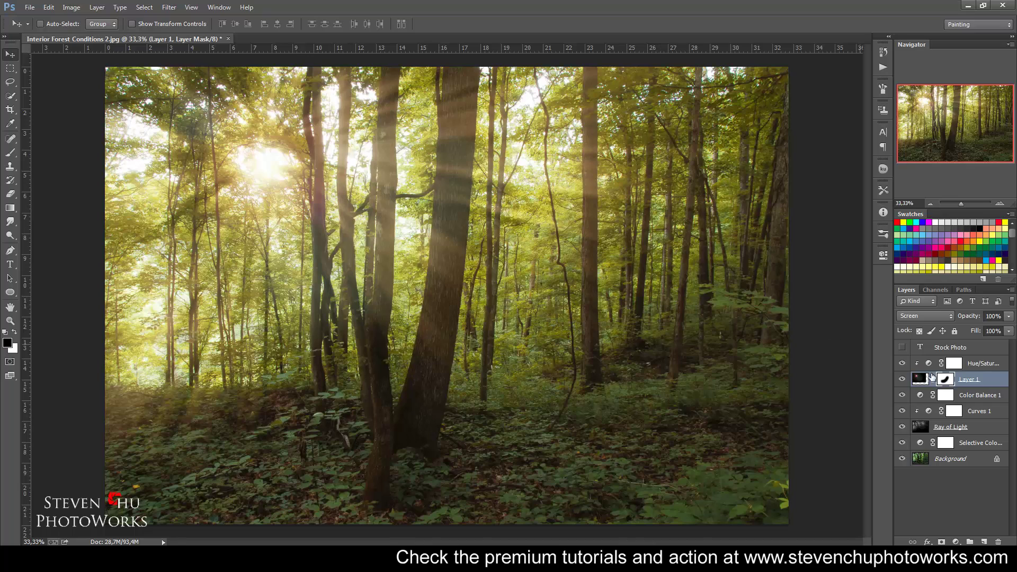
click(986, 371)
Group the layers from Hue/Saturation down to Selective Color as 'Dramatic Rol', then hide the group to compare.
shift+click(977, 444)
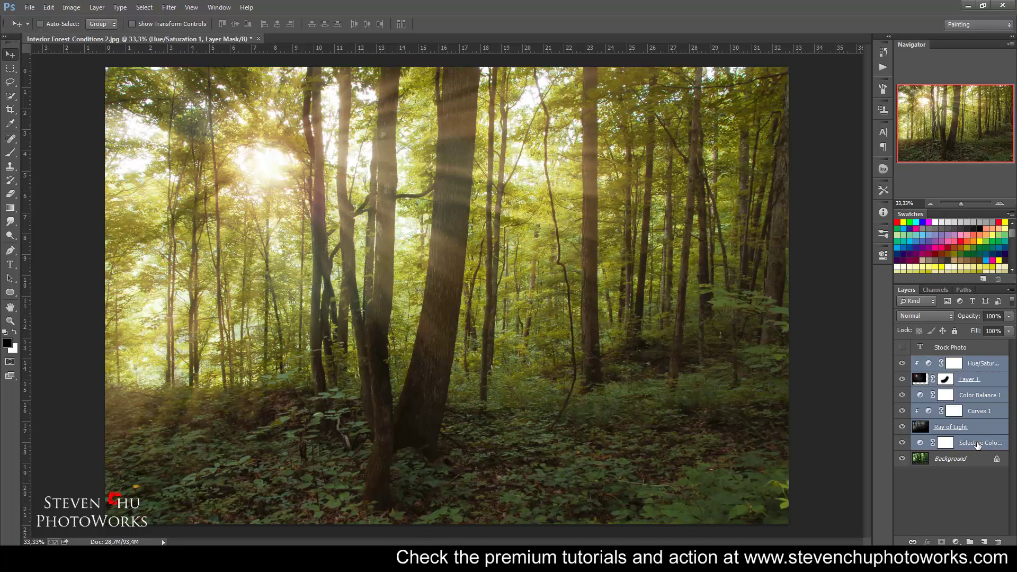
key(ctrl+g)
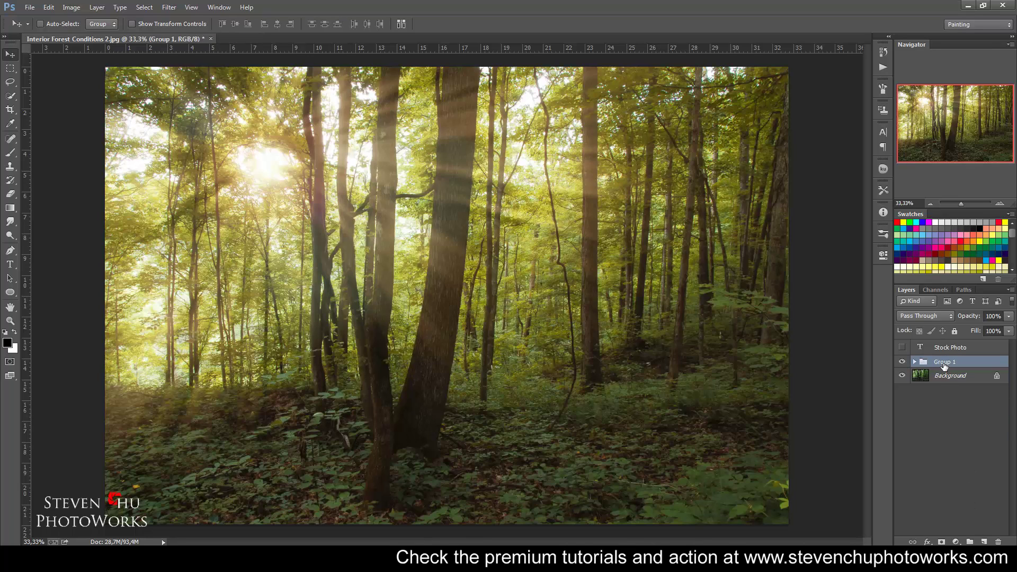
double_click(943, 362)
text(RA)
text(O)
key(Return)
click(902, 362)
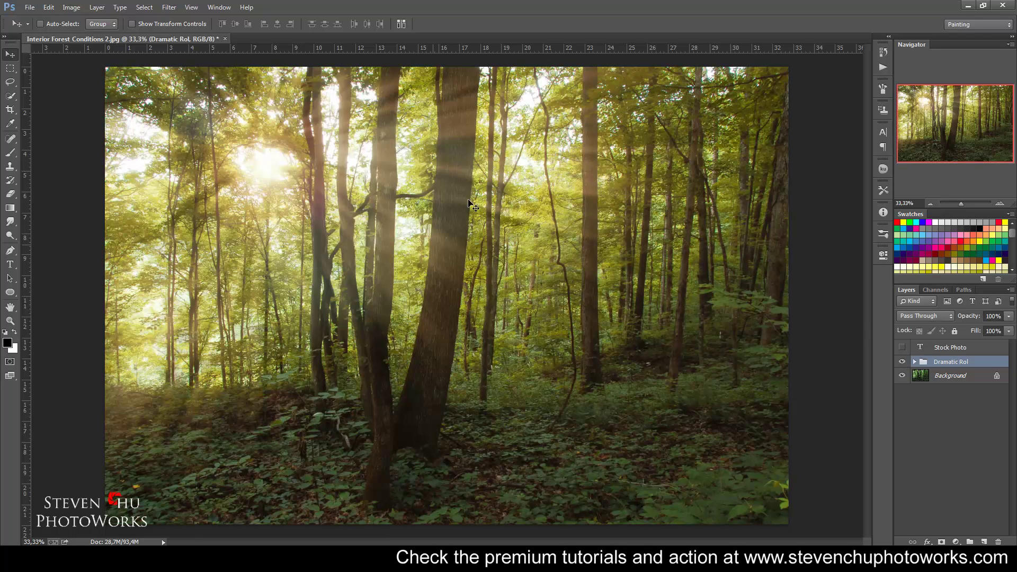